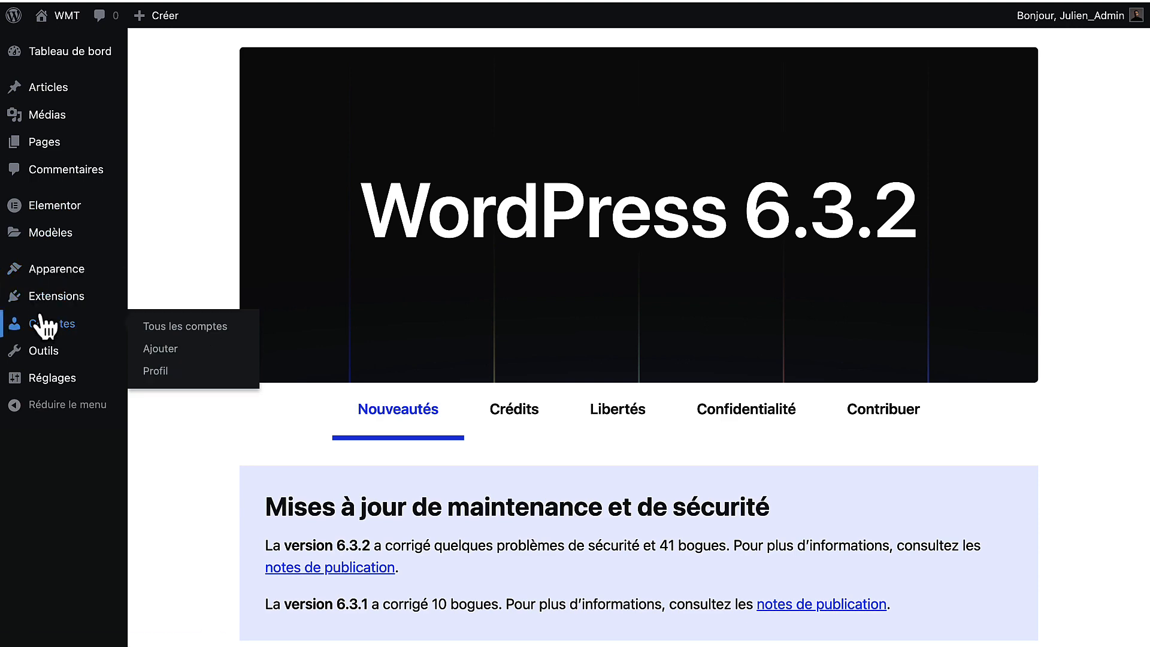
- Search the directory of new WordPress extensions for "royal addon"
{"action": "mouse_move", "coordinate": [45, 302]}
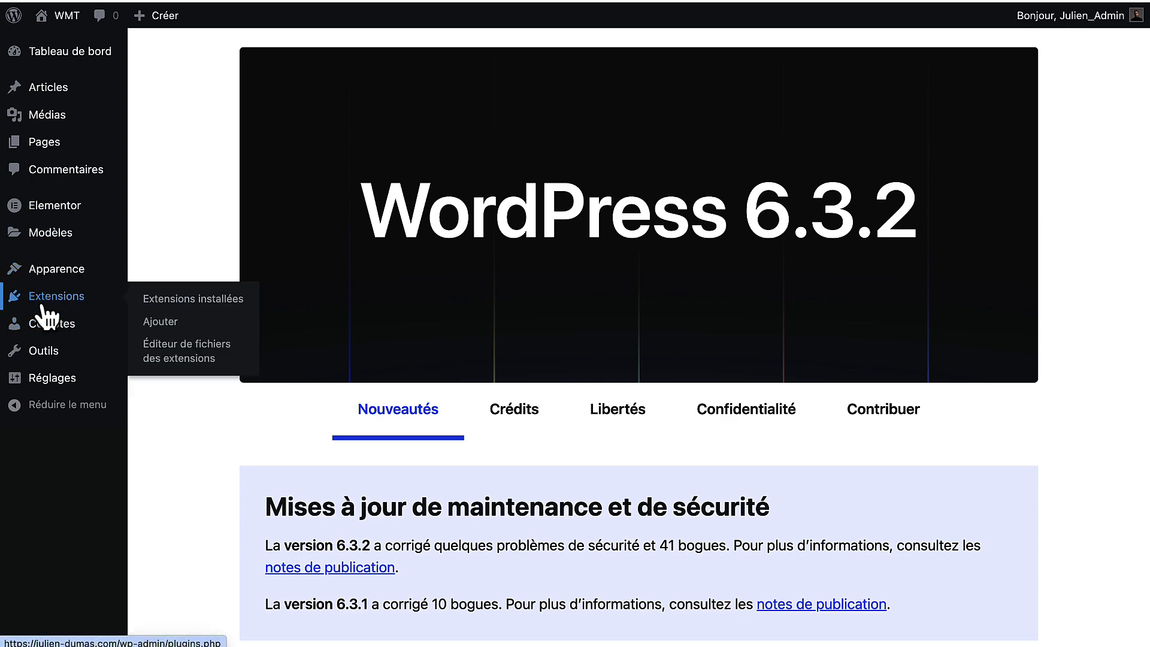
{"action": "left_click", "coordinate": [166, 327]}
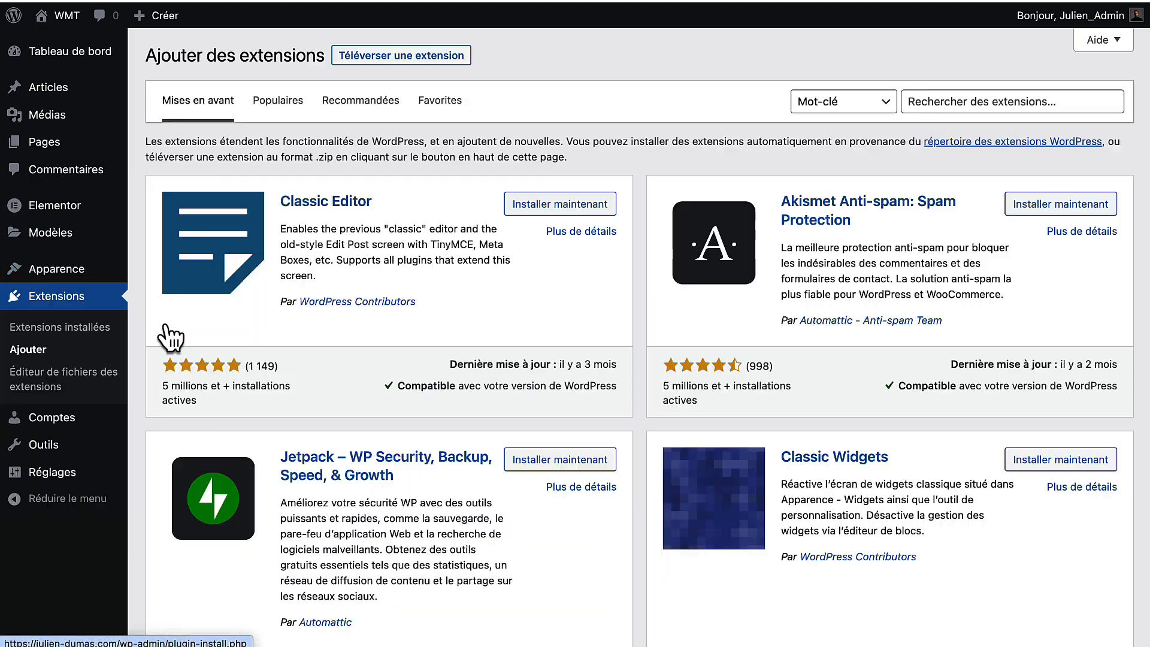
{"action": "left_click", "coordinate": [933, 99]}
{"action": "type", "text": "royal addon"}
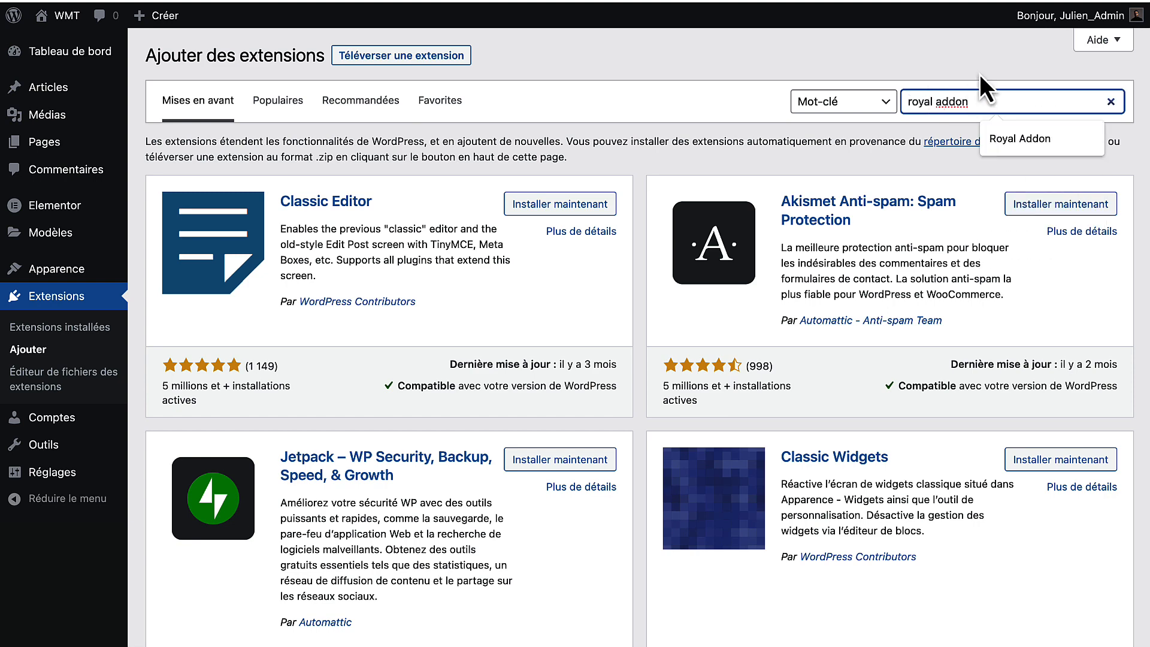
{"action": "key", "text": "Return"}
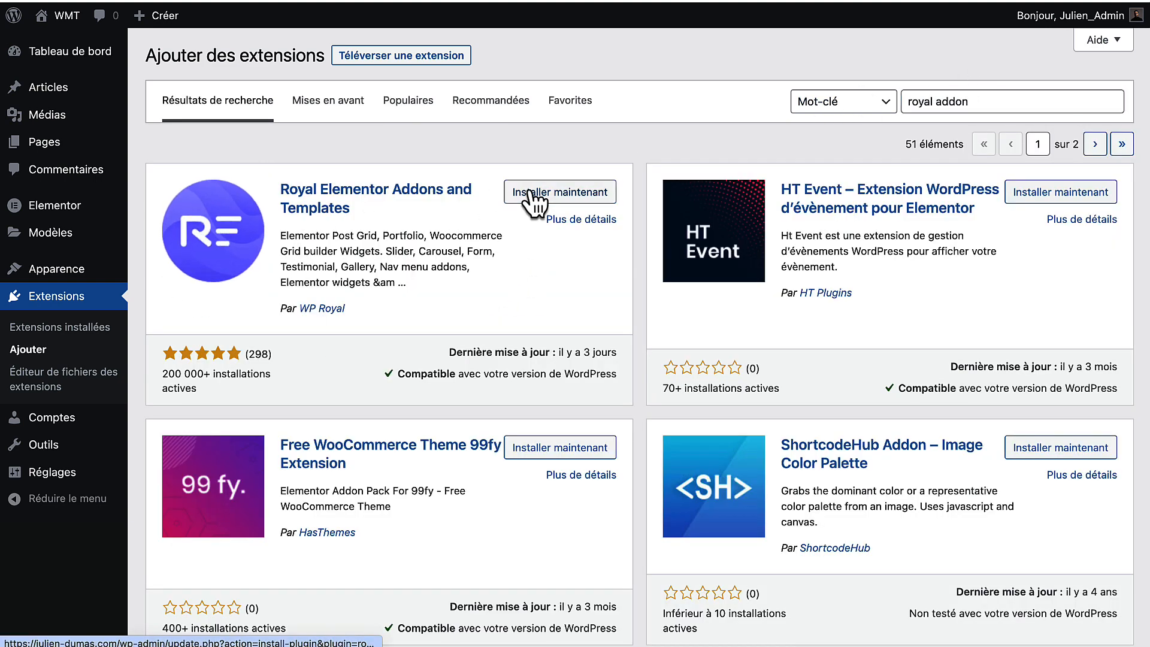
- Install and activate the Royal Elementor Addons and Templates extension, skipping its notification opt-in
{"action": "left_click", "coordinate": [560, 193]}
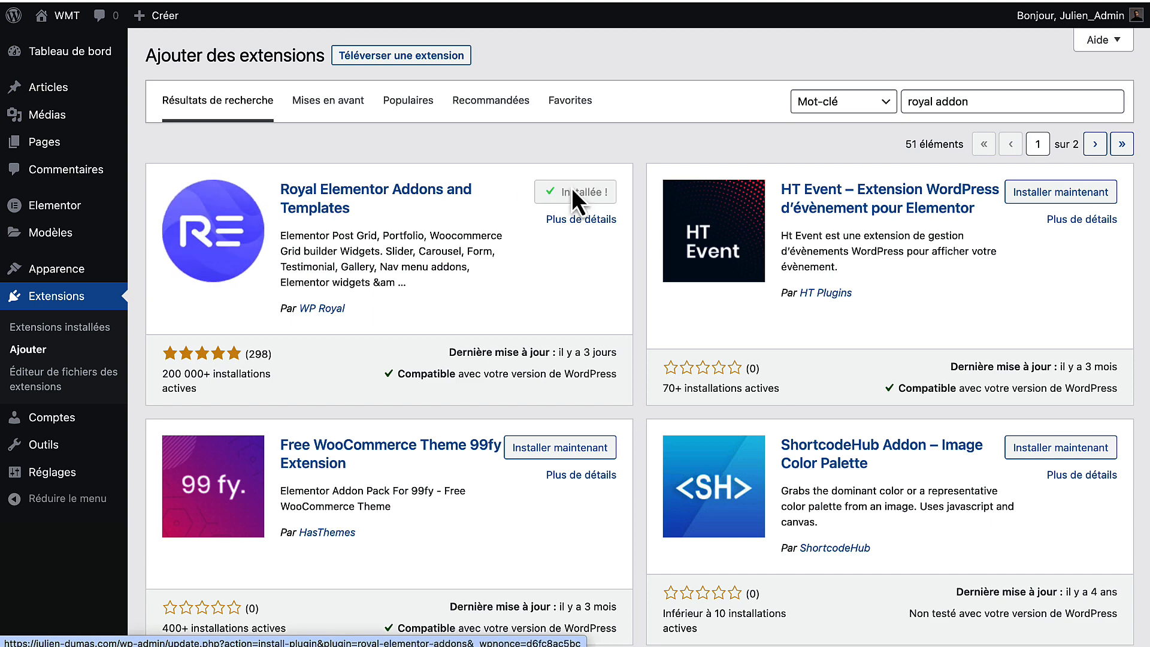
{"action": "left_click", "coordinate": [582, 198]}
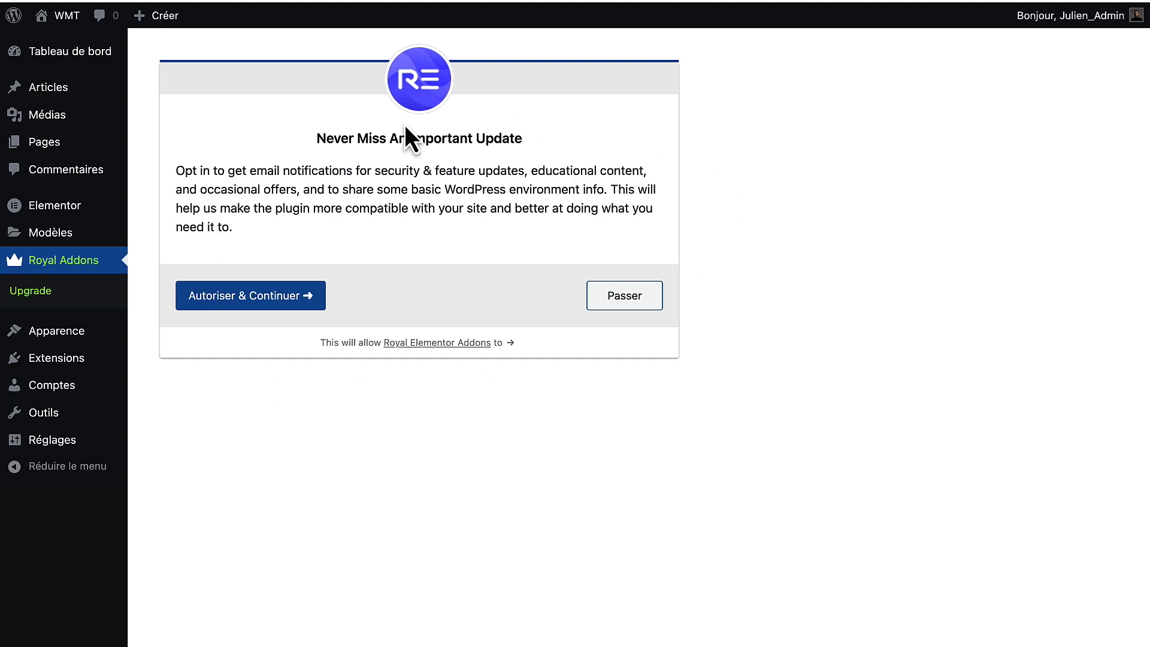
{"action": "left_click", "coordinate": [614, 293]}
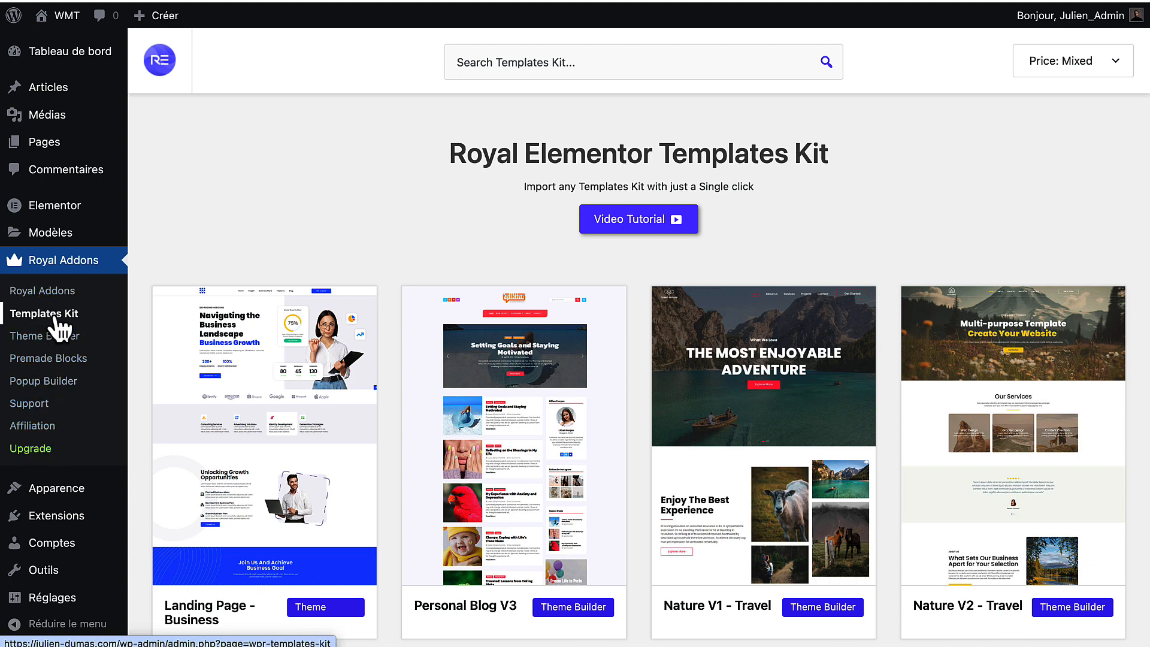
- Create a new page titled "Test" and open it for editing with Elementor
{"action": "left_click", "coordinate": [66, 147]}
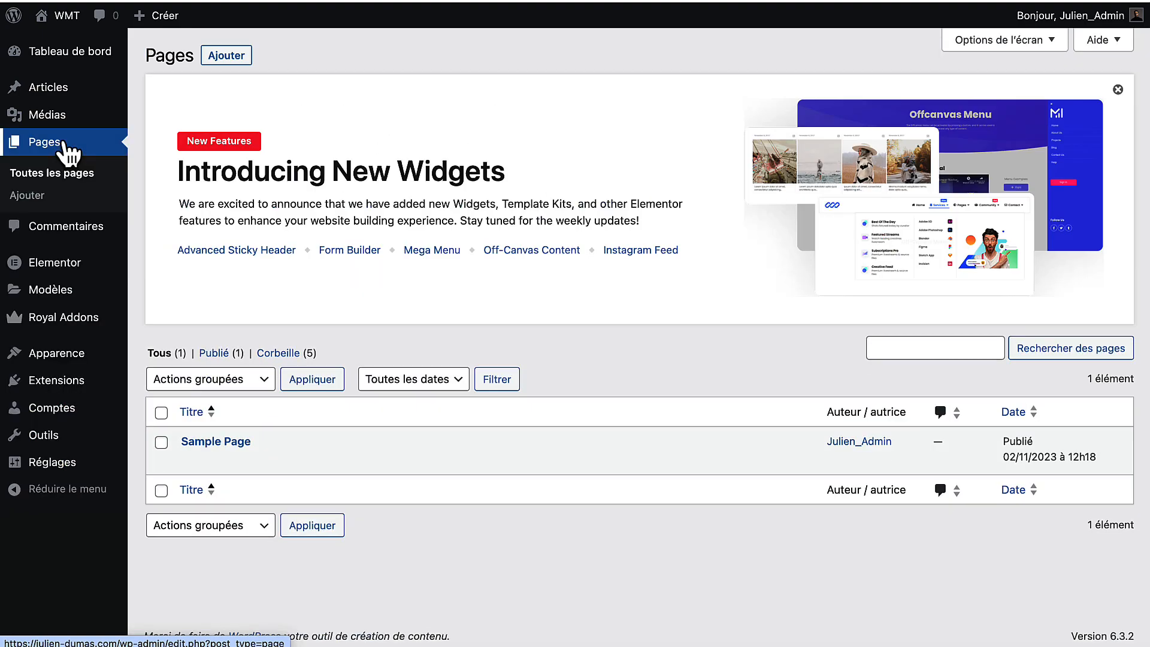
{"action": "left_click", "coordinate": [228, 60]}
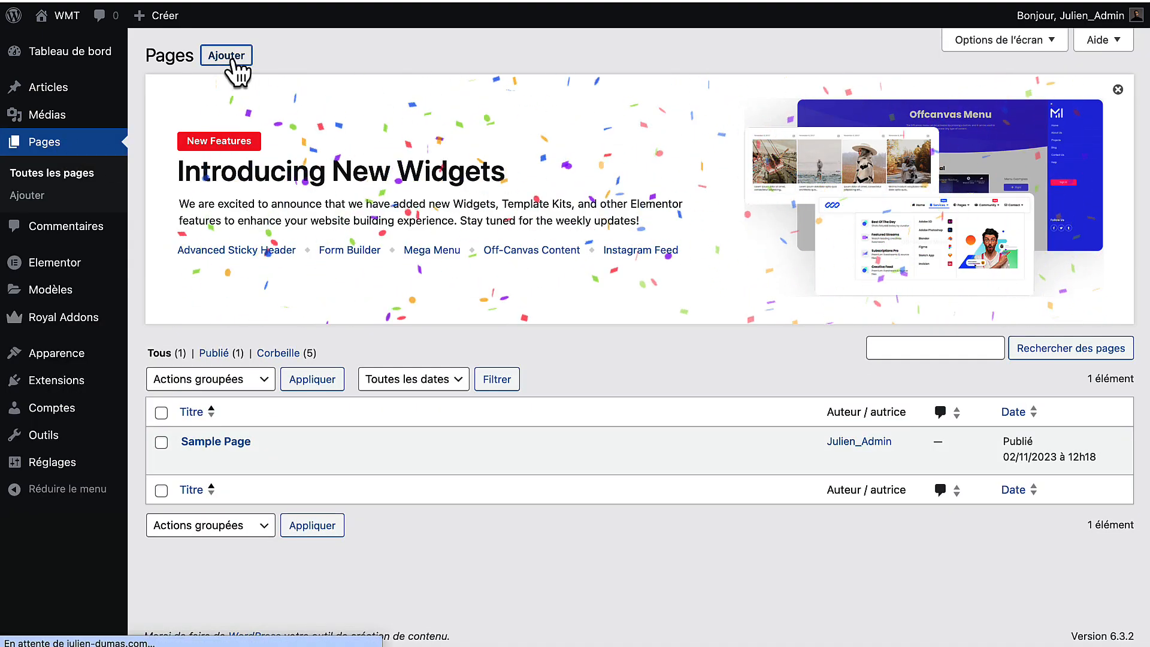
{"action": "type", "text": "Test"}
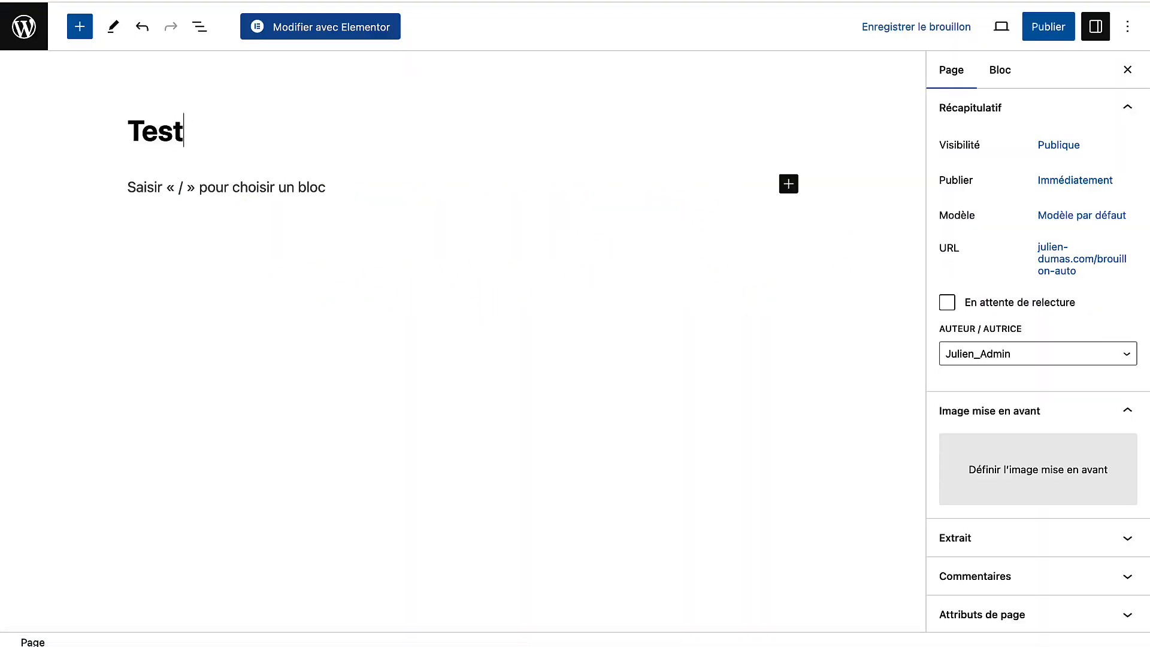
{"action": "left_click", "coordinate": [367, 34]}
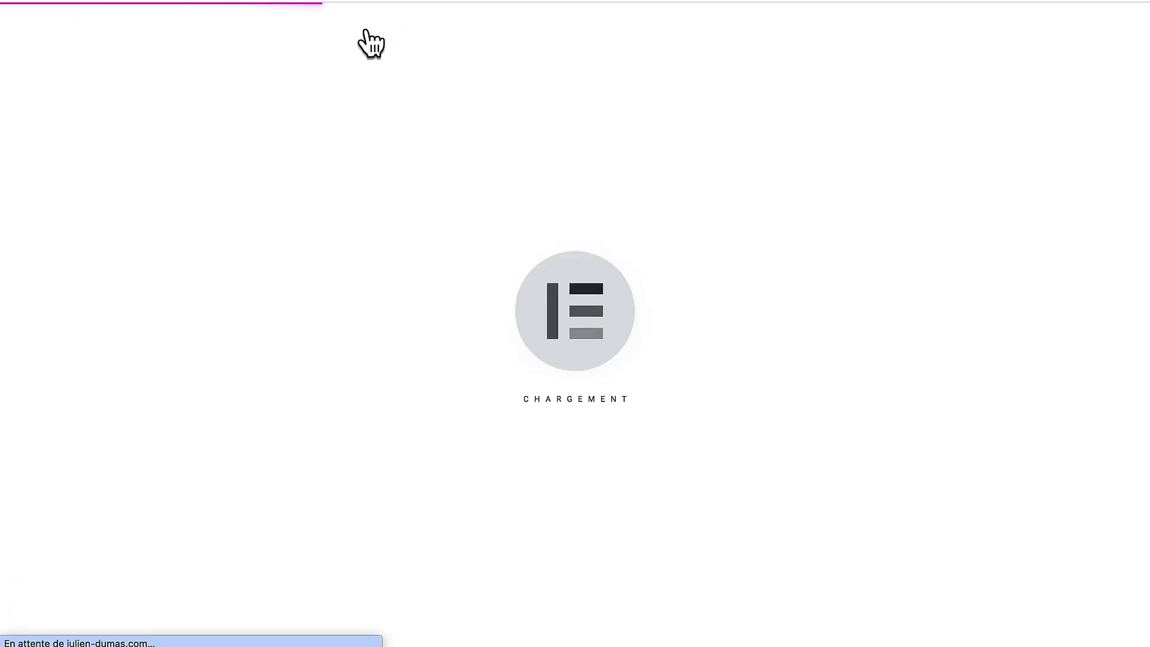
- Examine the widgets offered in the Royal Addons category, from the grids and sliders through to Image Hotspots
{"action": "scroll", "coordinate": [226, 261], "scroll_direction": "down", "scroll_amount": 8}
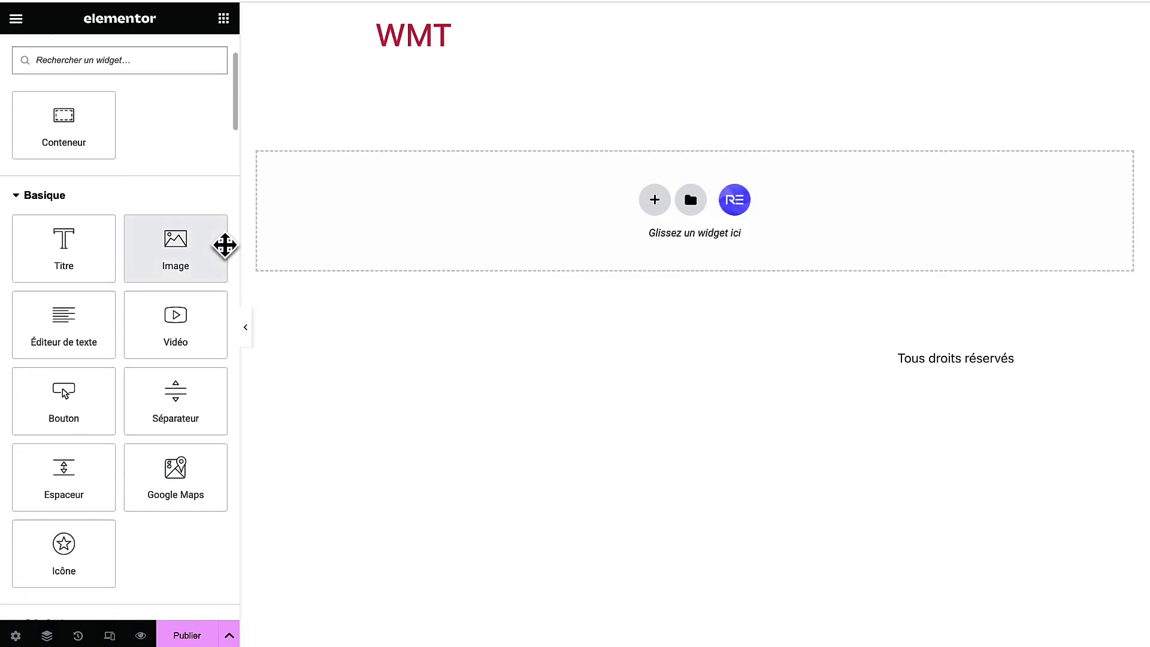
{"action": "scroll", "coordinate": [190, 336], "scroll_direction": "down", "scroll_amount": 15}
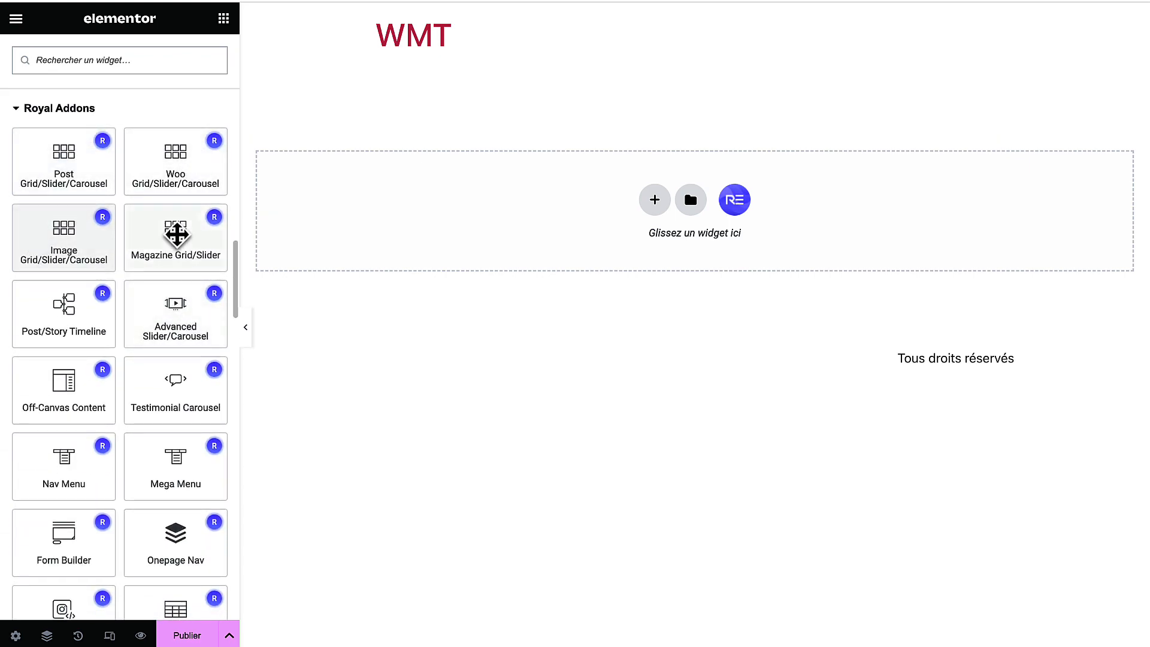
{"action": "scroll", "coordinate": [167, 386], "scroll_direction": "down", "scroll_amount": 2}
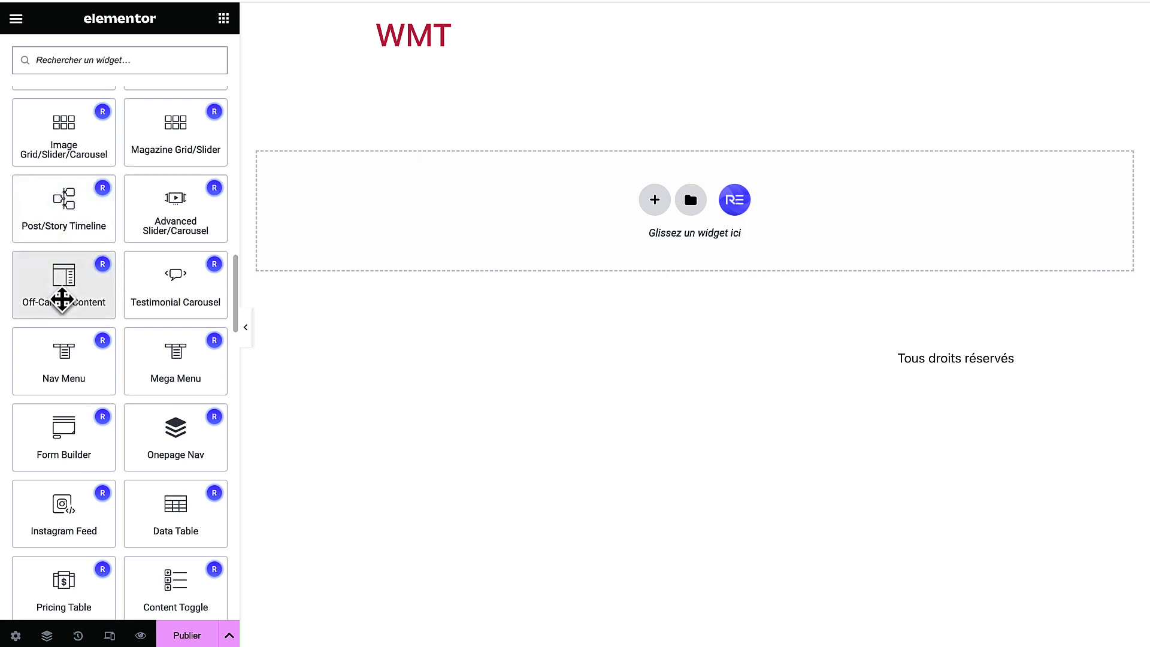
{"action": "scroll", "coordinate": [60, 336], "scroll_direction": "down", "scroll_amount": 1}
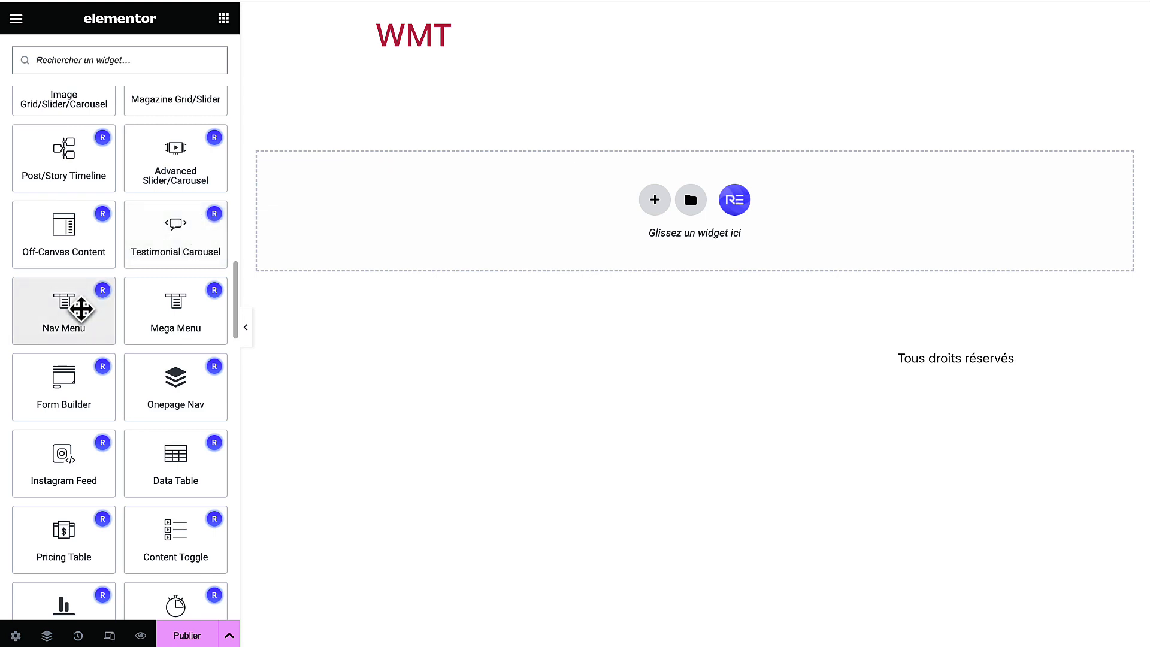
{"action": "scroll", "coordinate": [78, 308], "scroll_direction": "down", "scroll_amount": 1}
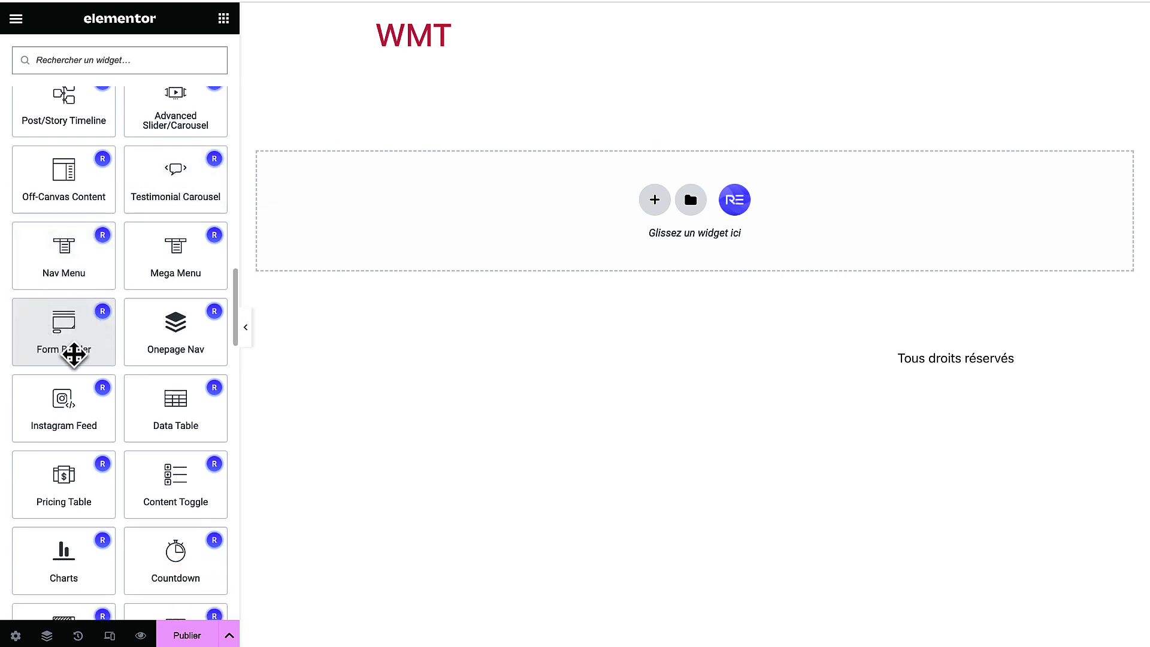
{"action": "scroll", "coordinate": [76, 347], "scroll_direction": "down", "scroll_amount": 1}
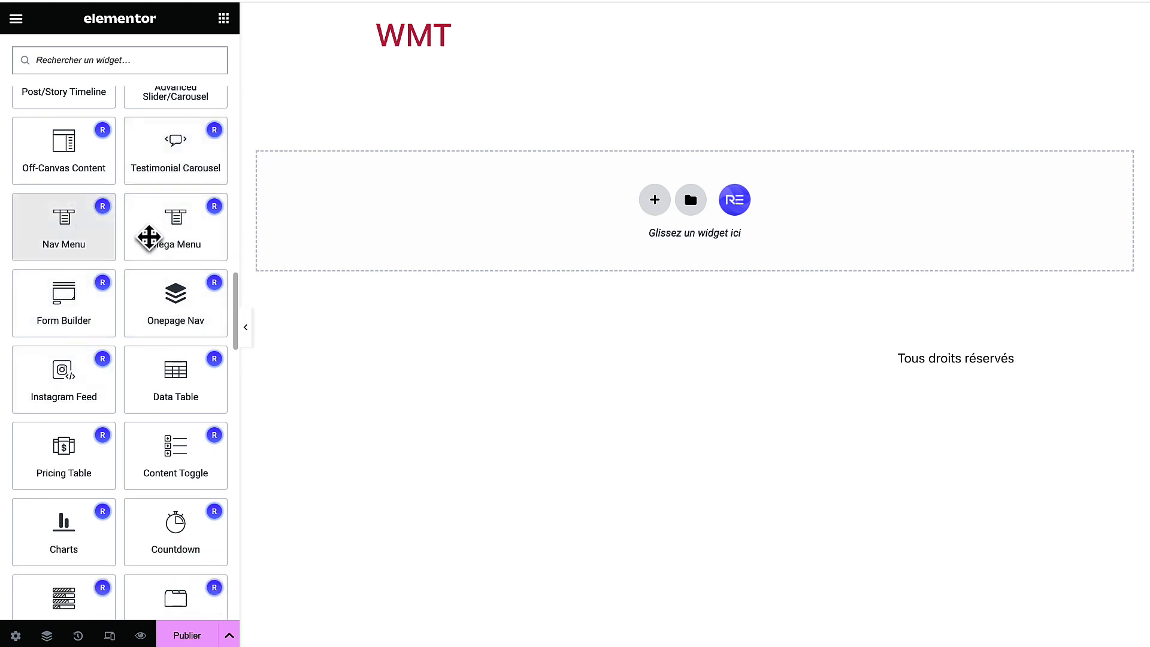
{"action": "scroll", "coordinate": [182, 239], "scroll_direction": "down", "scroll_amount": 1}
{"action": "scroll", "coordinate": [181, 239], "scroll_direction": "down", "scroll_amount": 3}
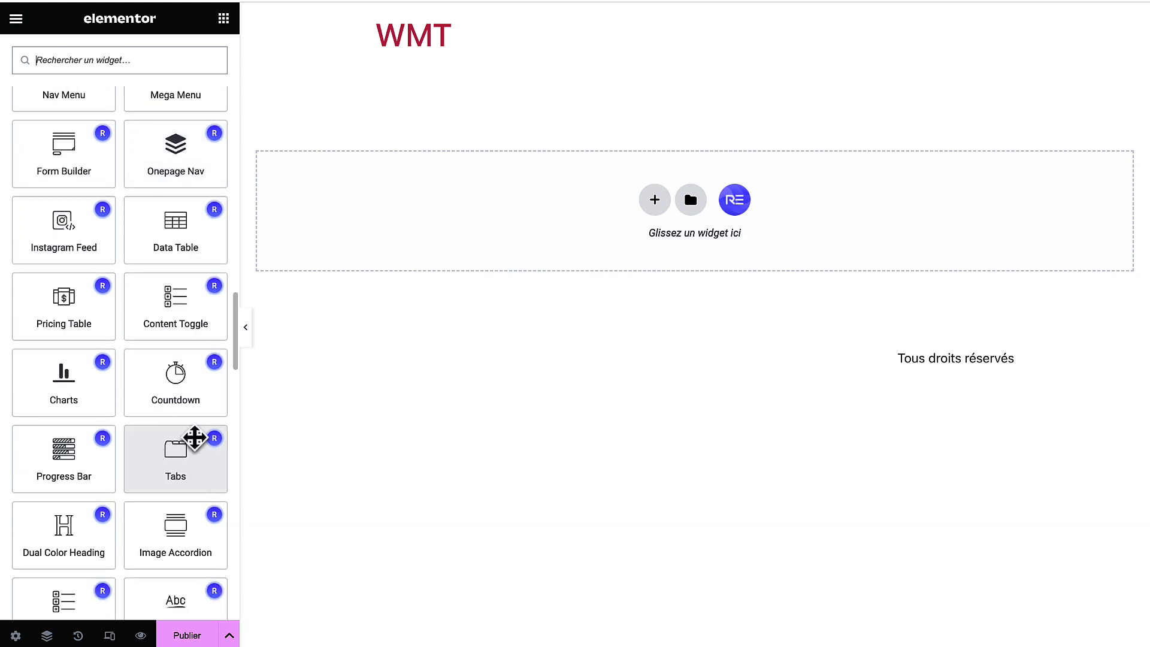
{"action": "scroll", "coordinate": [162, 445], "scroll_direction": "down", "scroll_amount": 1}
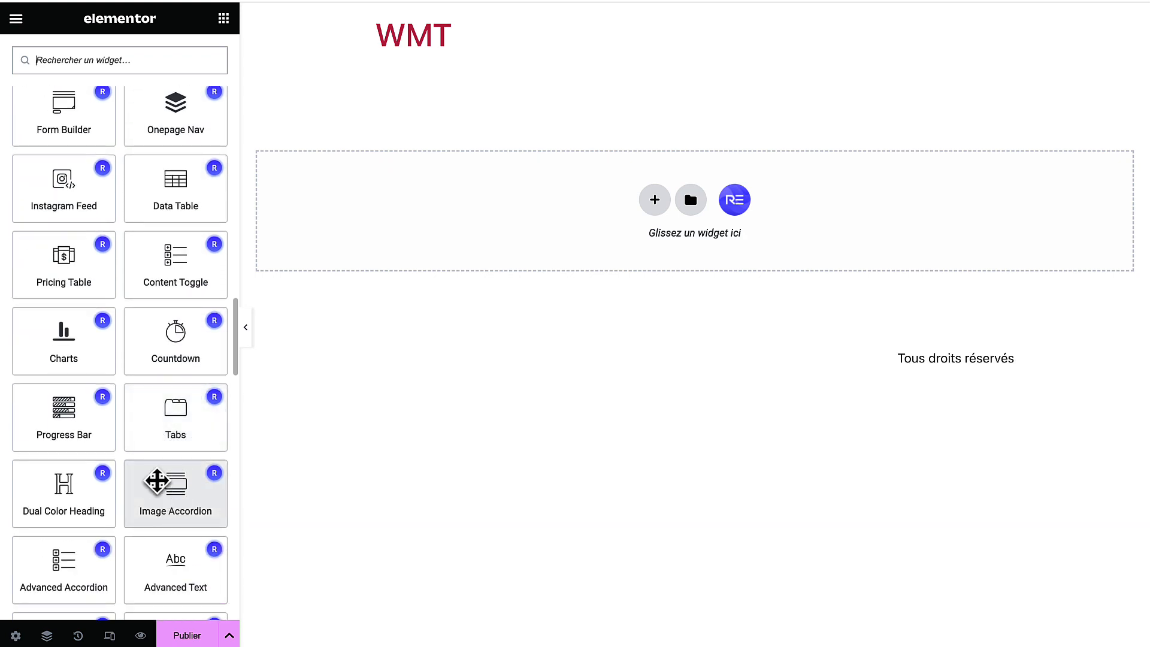
{"action": "scroll", "coordinate": [157, 480], "scroll_direction": "down", "scroll_amount": 1}
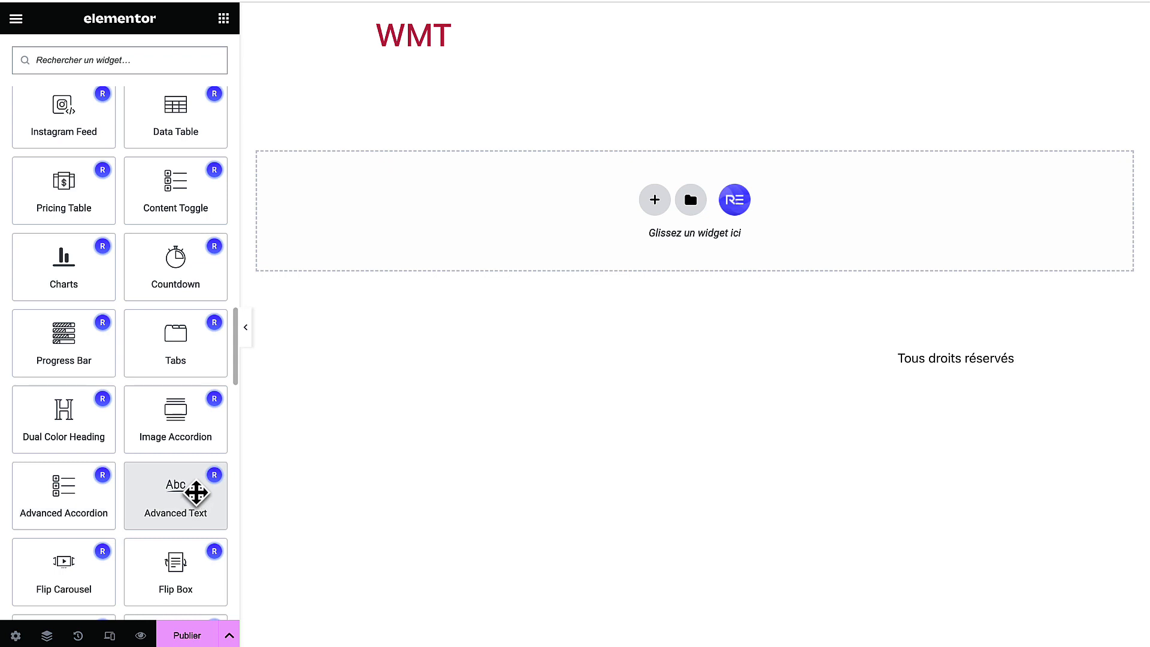
{"action": "scroll", "coordinate": [33, 505], "scroll_direction": "down", "scroll_amount": 3}
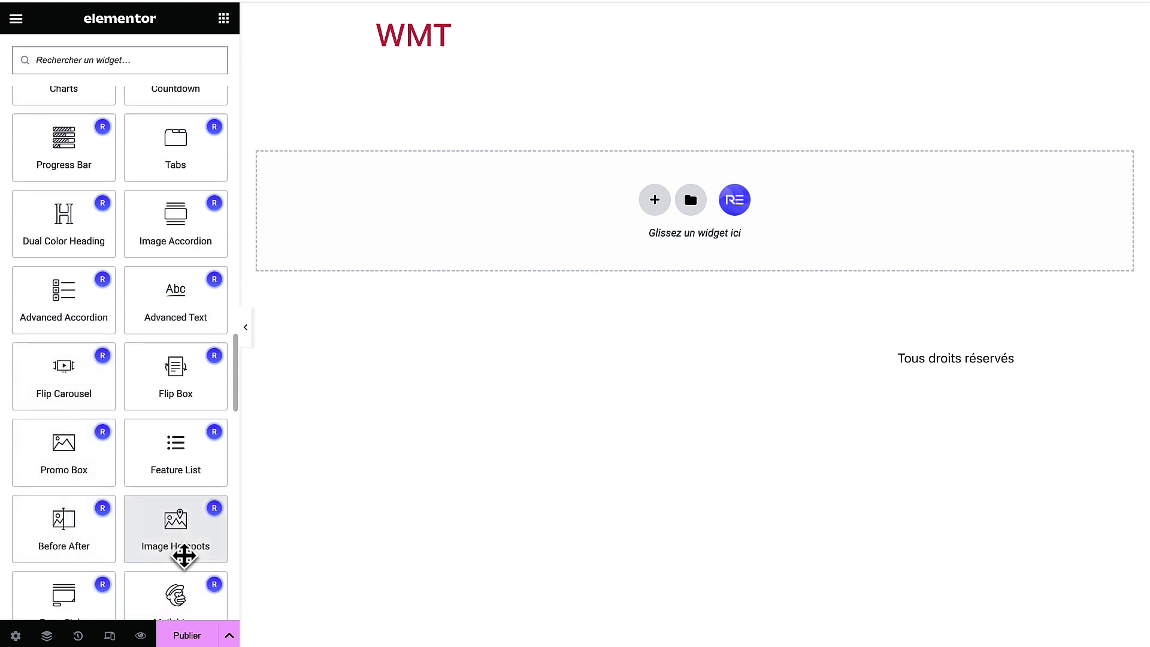
- Add the Royal Addons Testimonial Carousel widget to the empty section of the page
{"action": "scroll", "coordinate": [171, 520], "scroll_direction": "up", "scroll_amount": 1}
{"action": "scroll", "coordinate": [171, 518], "scroll_direction": "up", "scroll_amount": 3}
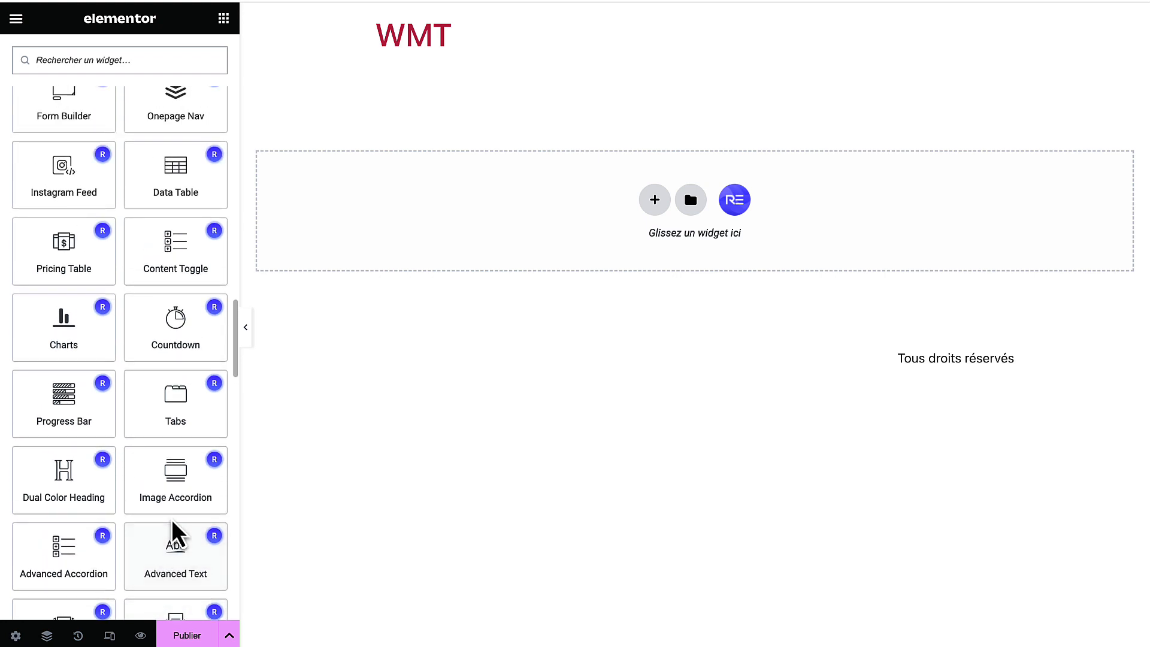
{"action": "scroll", "coordinate": [189, 303], "scroll_direction": "up", "scroll_amount": 3}
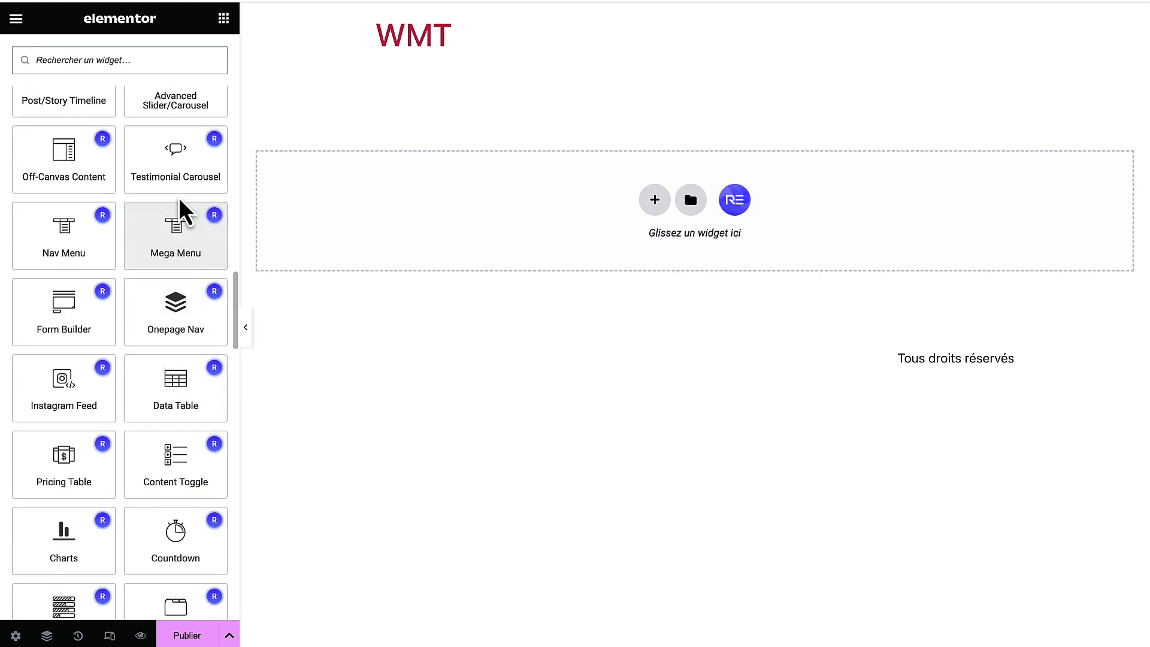
{"action": "scroll", "coordinate": [183, 174], "scroll_direction": "up", "scroll_amount": 1}
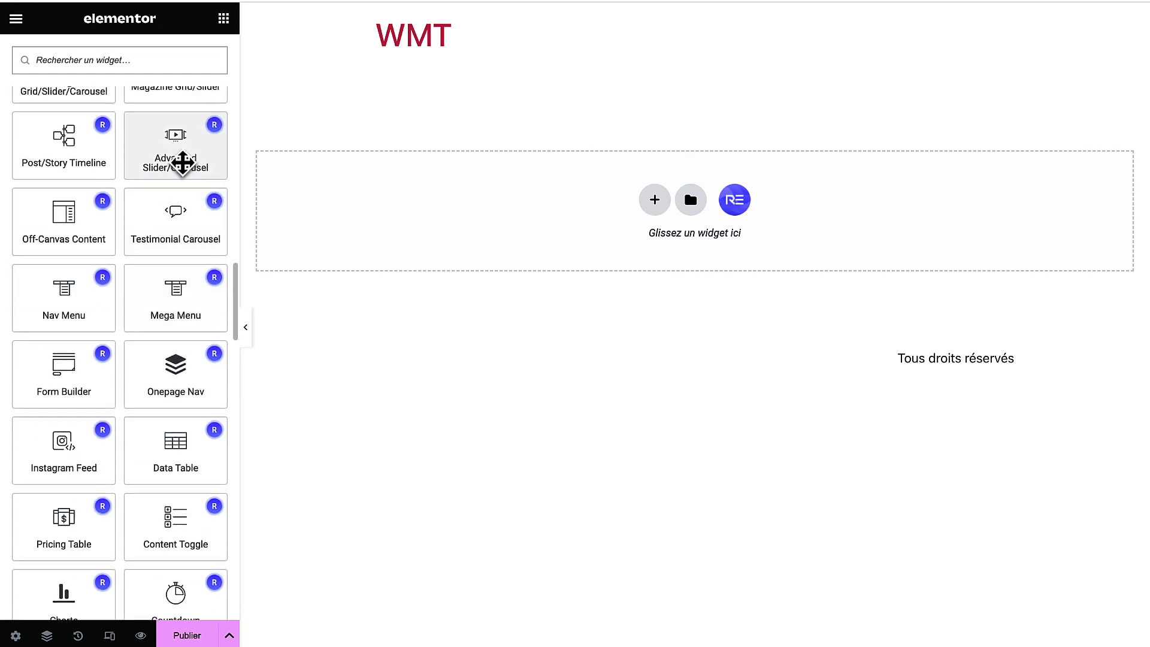
{"action": "left_click_drag", "start_coordinate": [176, 228], "coordinate": [660, 240]}
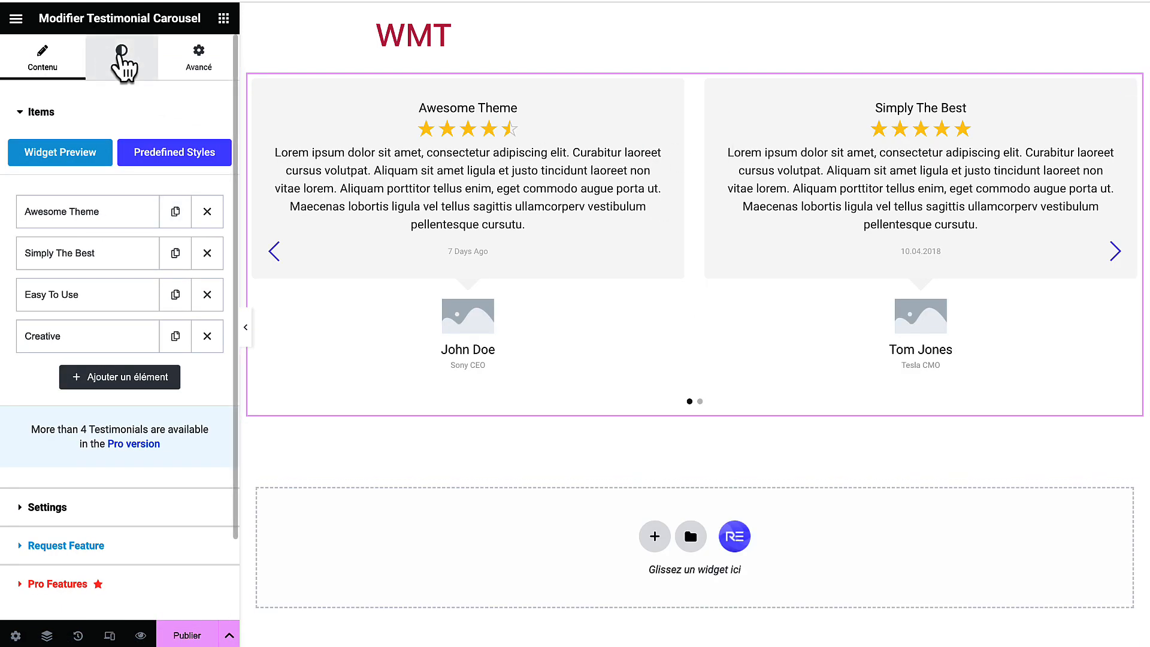
- Give the carousel's testimonial content boxes a classic background in a solid dark teal colour
{"action": "left_click", "coordinate": [122, 60]}
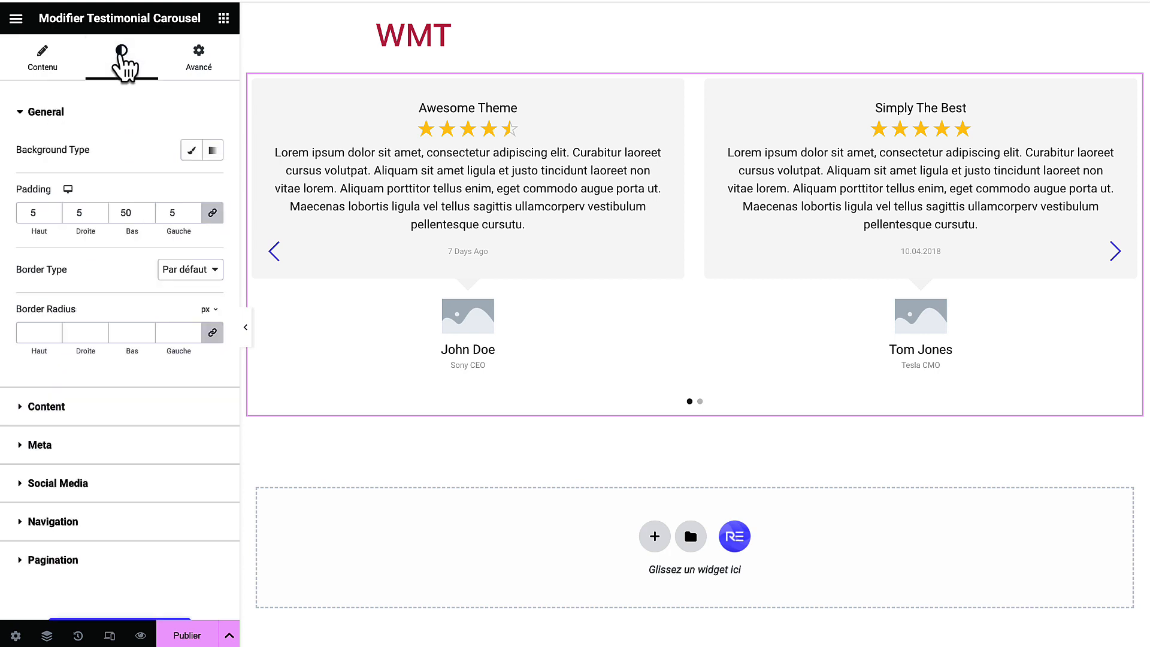
{"action": "scroll", "coordinate": [47, 431], "scroll_direction": "down", "scroll_amount": 1}
{"action": "left_click", "coordinate": [72, 386]}
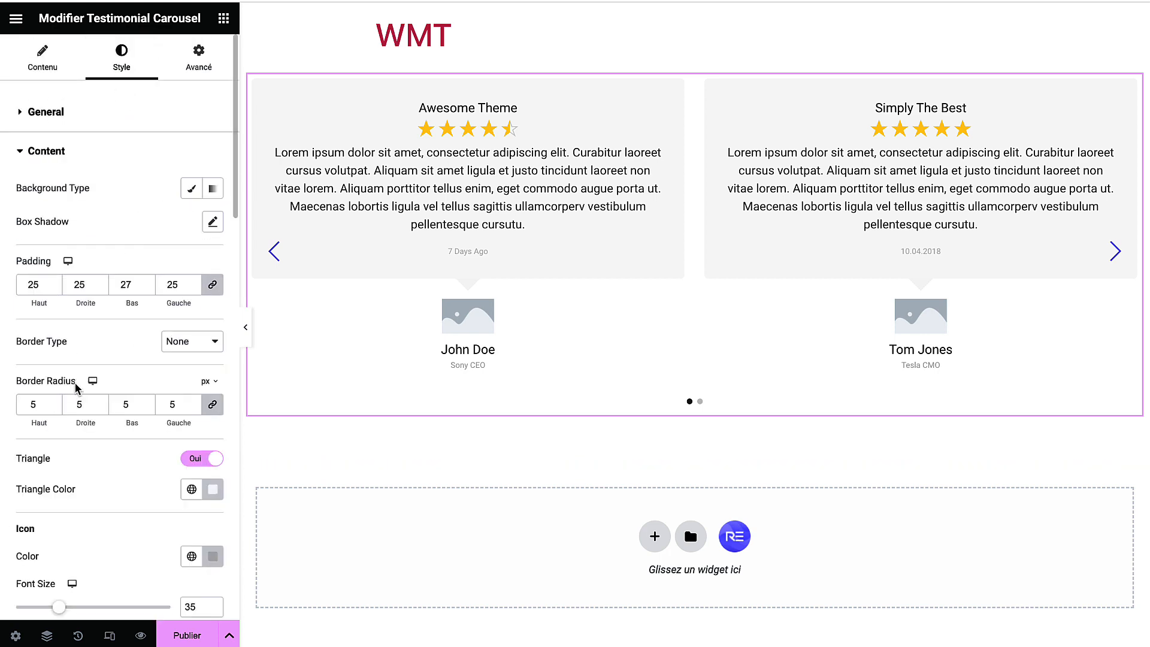
{"action": "left_click", "coordinate": [192, 189]}
{"action": "left_click", "coordinate": [212, 221]}
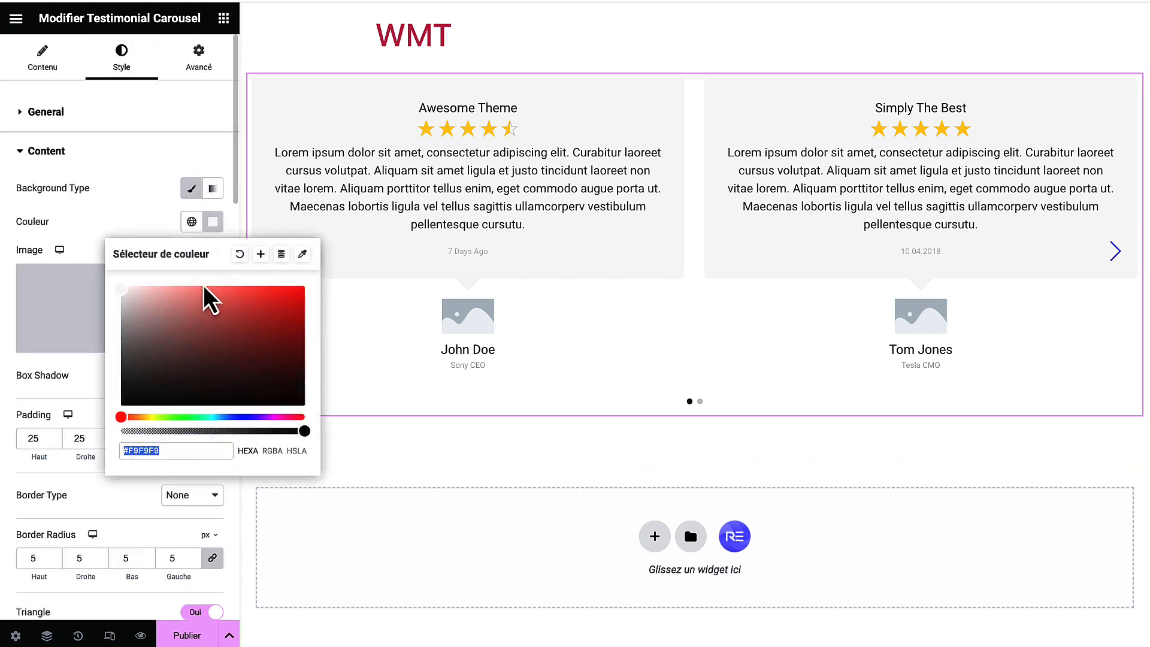
{"action": "left_click", "coordinate": [147, 308]}
{"action": "mouse_move", "coordinate": [147, 308]}
{"action": "left_mouse_down"}
{"action": "mouse_move", "coordinate": [198, 329]}
{"action": "mouse_move", "coordinate": [177, 336]}
{"action": "left_mouse_up"}
{"action": "left_click", "coordinate": [214, 417]}
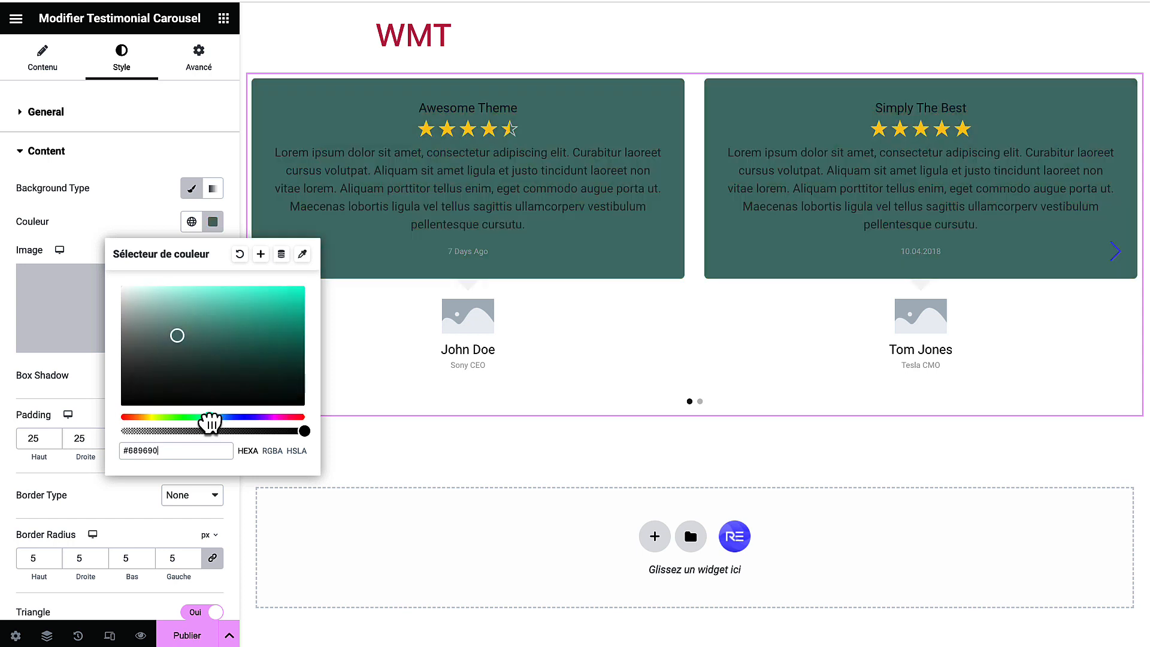
{"action": "left_click", "coordinate": [145, 196]}
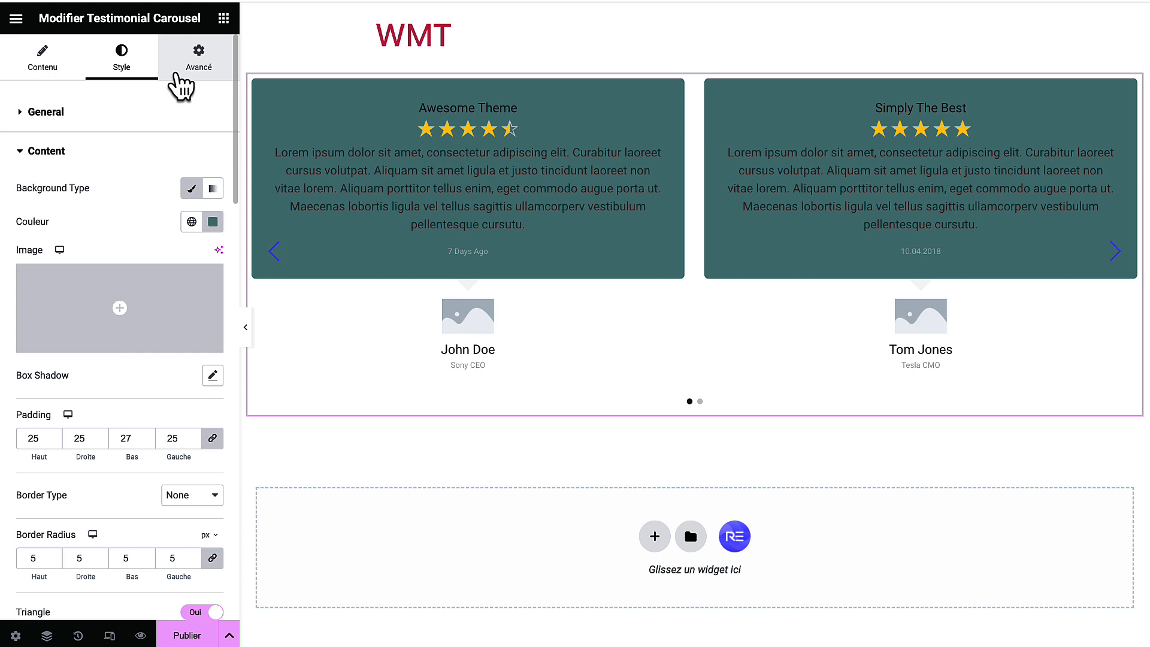
- Examine the carousel's advanced settings, including the CSS personnalisé section
{"action": "left_click", "coordinate": [200, 68]}
{"action": "left_click", "coordinate": [200, 68]}
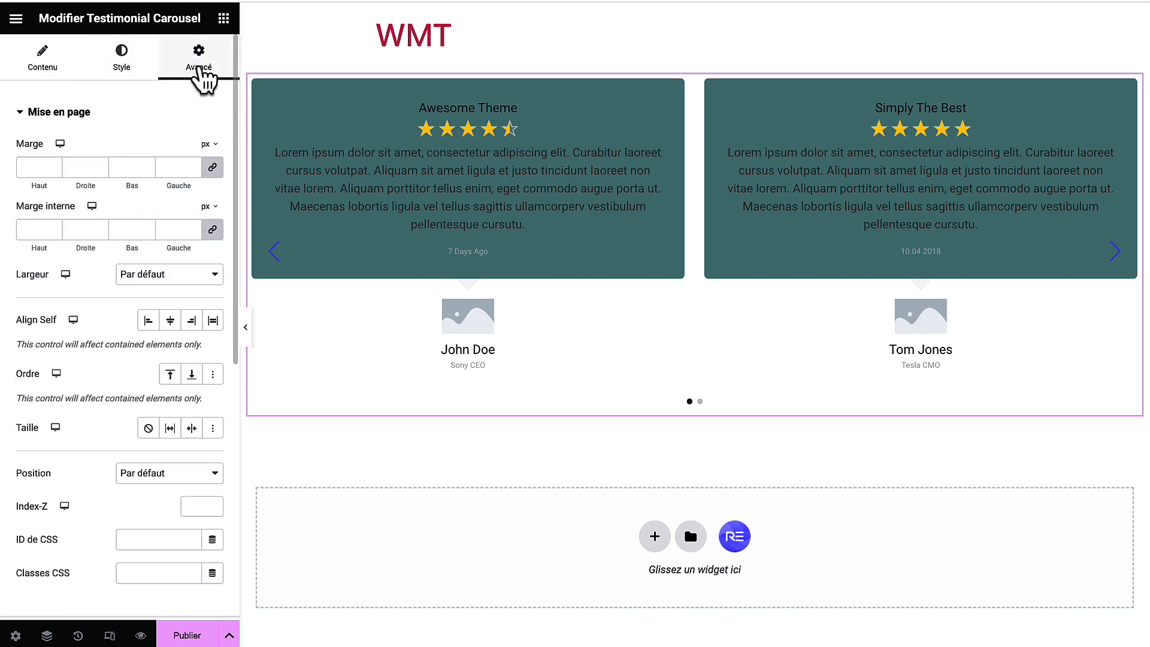
{"action": "scroll", "coordinate": [164, 268], "scroll_direction": "down", "scroll_amount": 6}
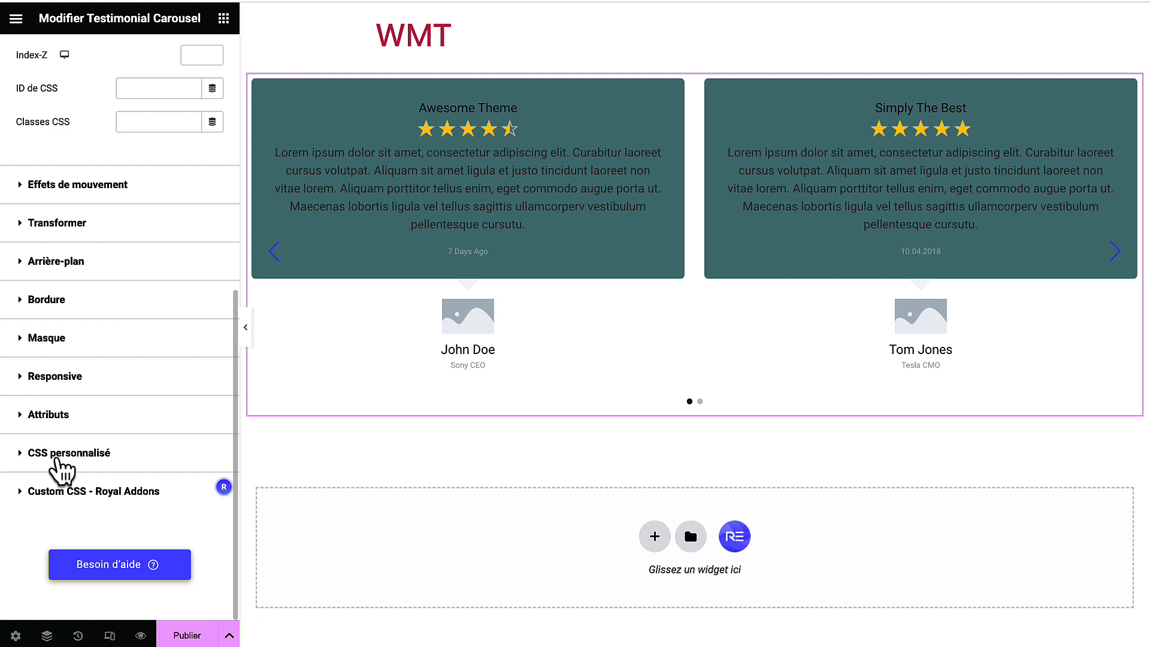
{"action": "left_click", "coordinate": [141, 466]}
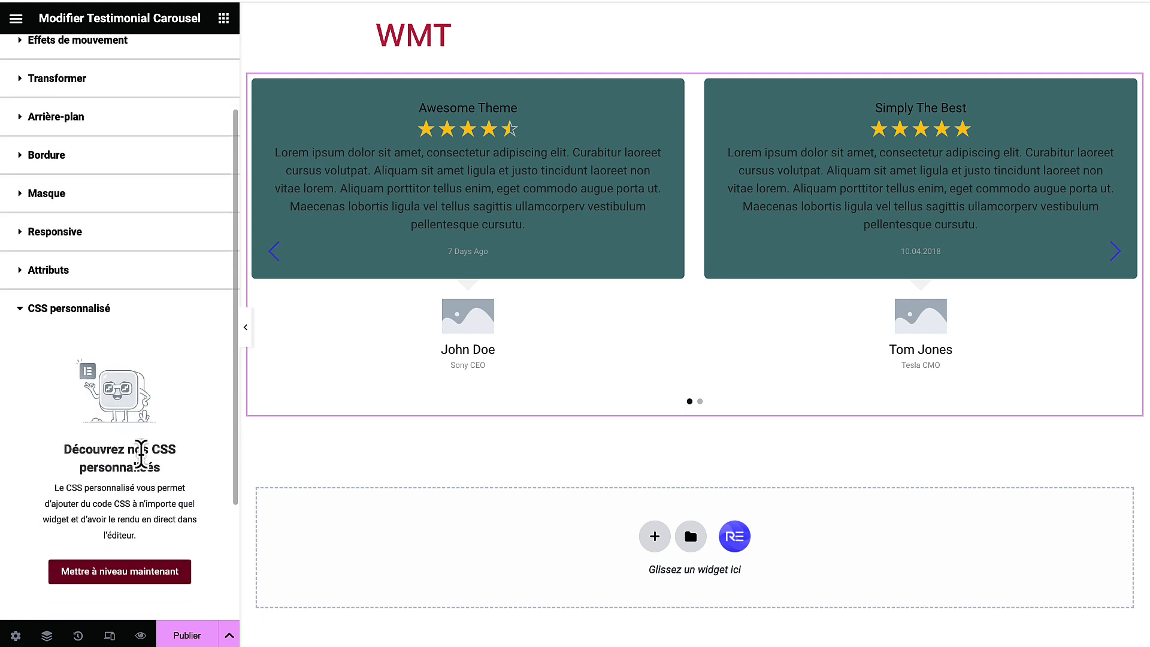
{"action": "scroll", "coordinate": [66, 450], "scroll_direction": "down", "scroll_amount": 1}
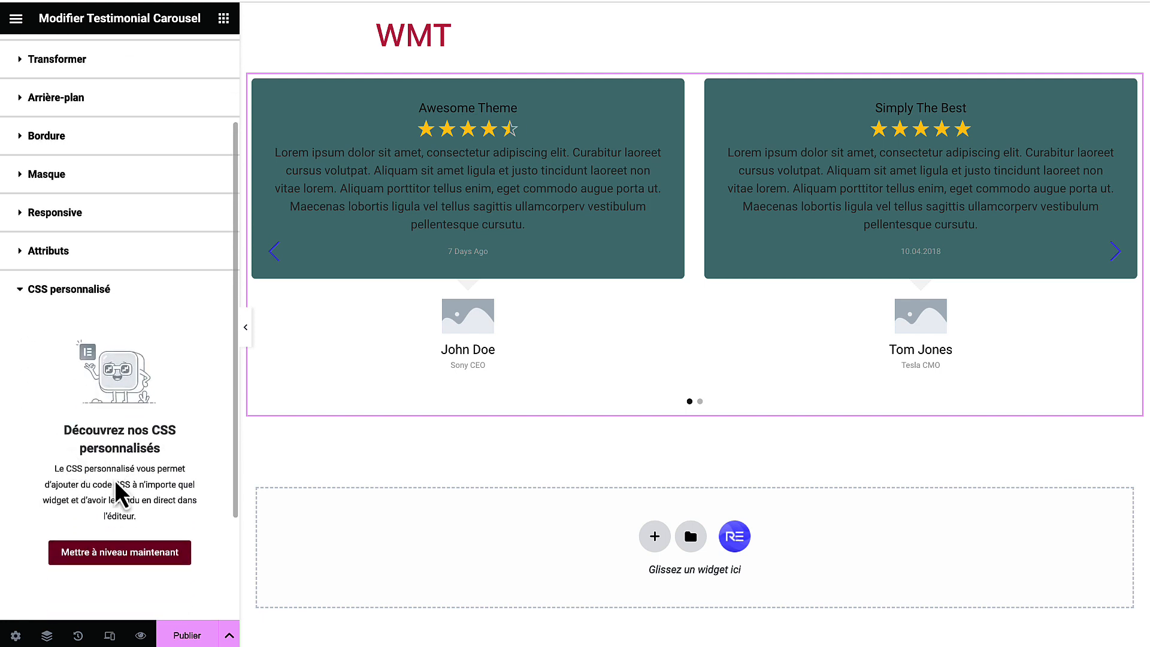
{"action": "scroll", "coordinate": [116, 483], "scroll_direction": "down", "scroll_amount": 1}
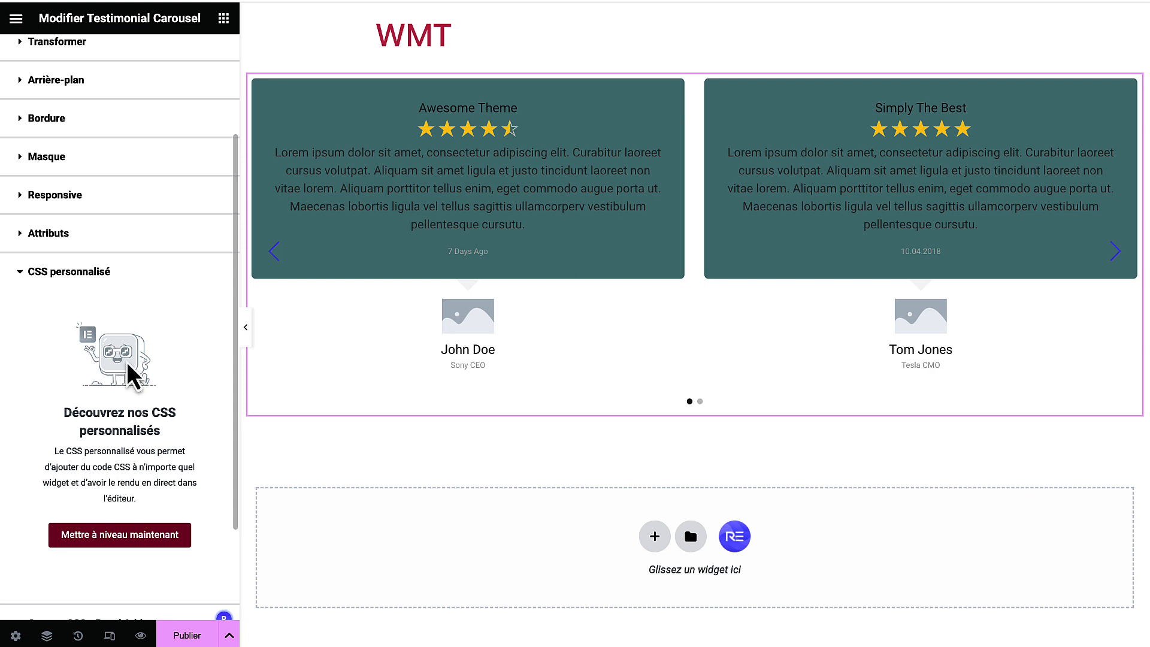
- Collapse the CSS personnalisé section and open the carousel's Custom CSS - Royal Addons section
{"action": "left_click", "coordinate": [131, 277]}
{"action": "left_click", "coordinate": [63, 459]}
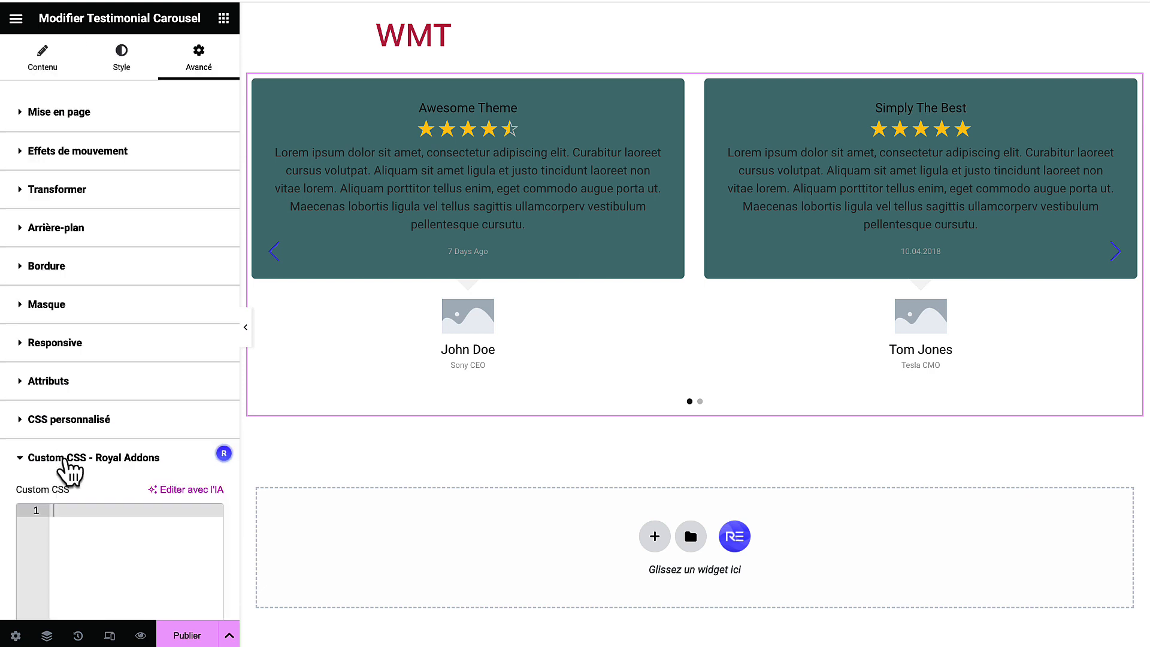
- Add the Royal Addons Form Builder widget to the empty section below the carousel and give the form a fourth field
{"action": "scroll", "coordinate": [66, 457], "scroll_direction": "down", "scroll_amount": 5}
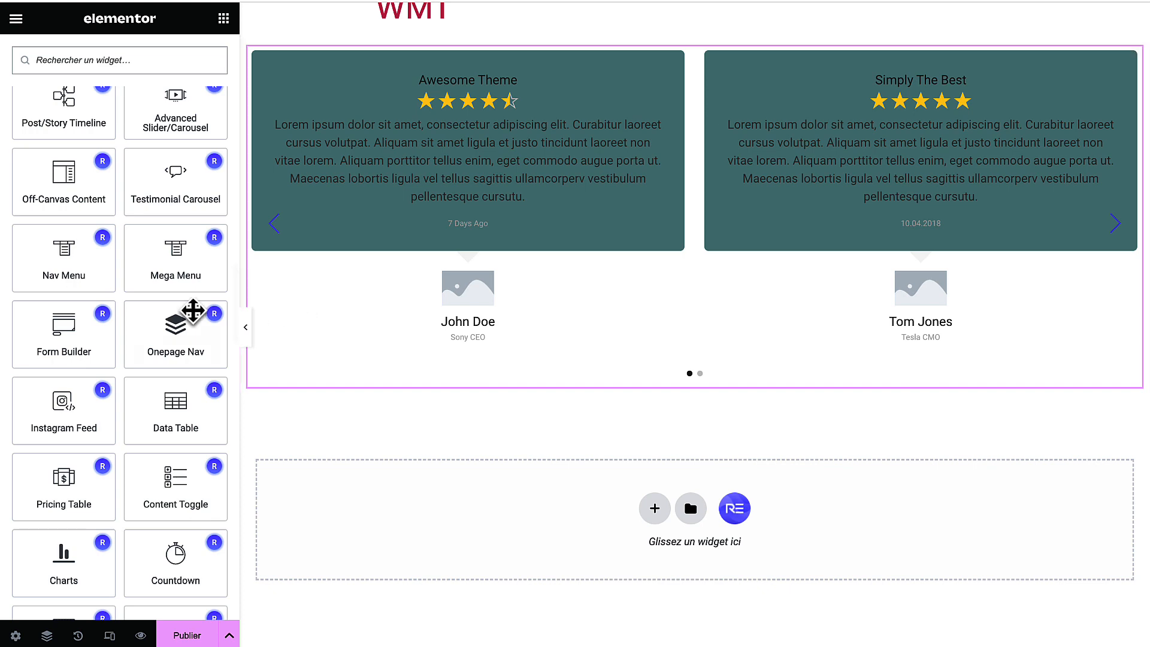
{"action": "left_click_drag", "start_coordinate": [84, 326], "coordinate": [655, 515]}
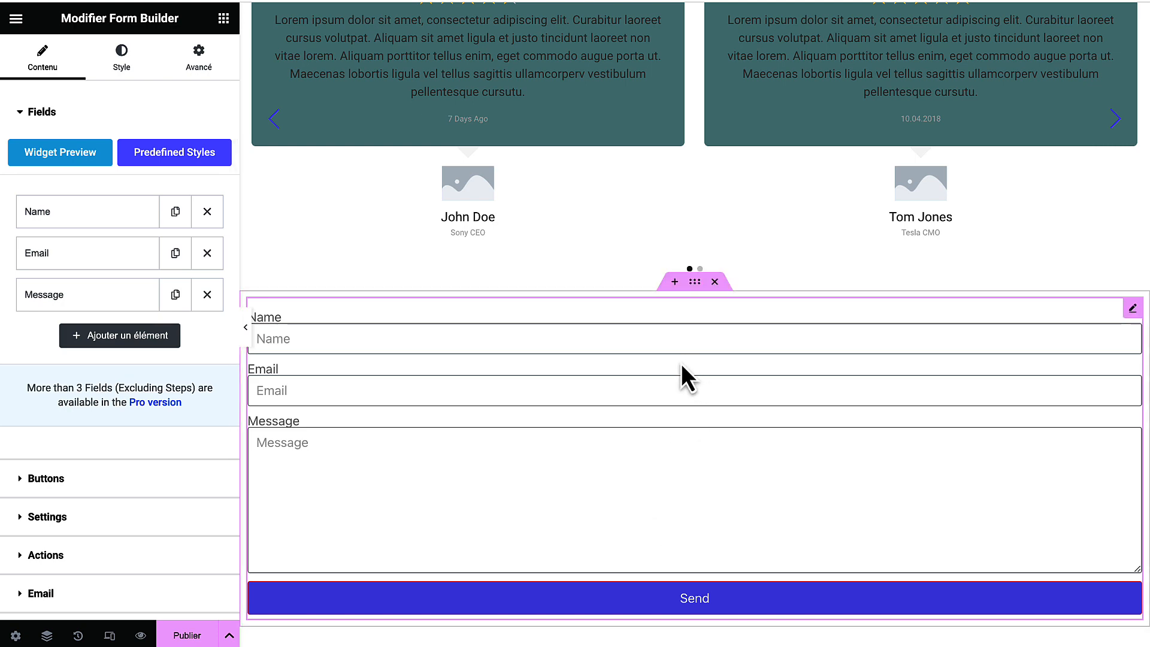
{"action": "left_click", "coordinate": [123, 336]}
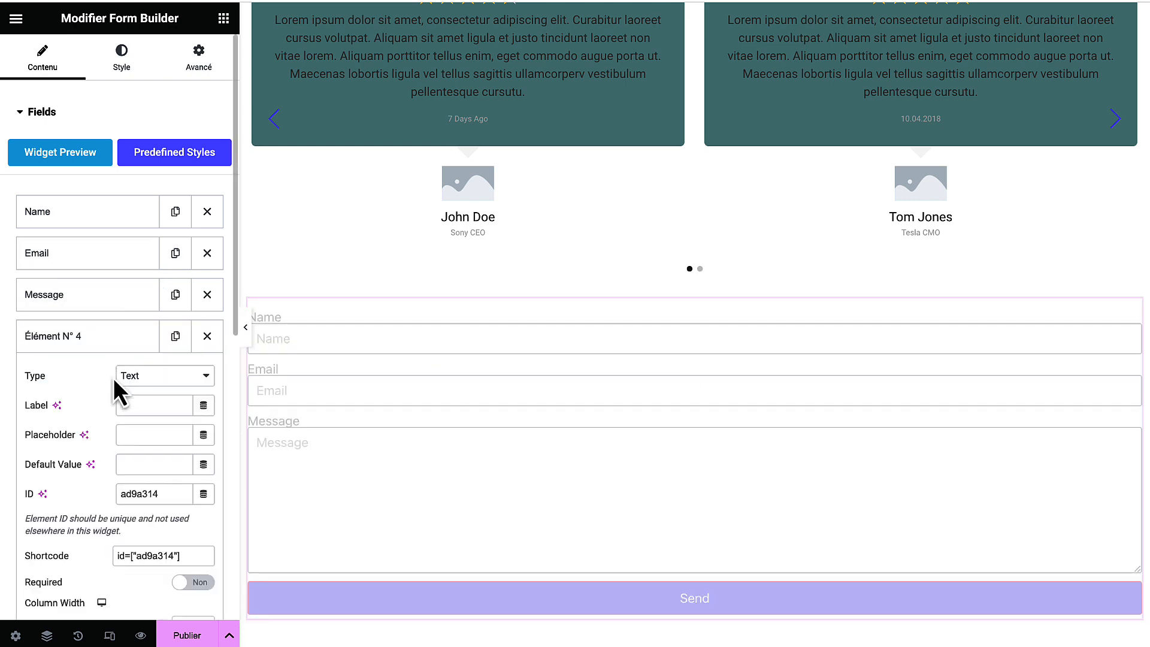
- Examine the field types available for the new form field and the form's style settings
{"action": "left_click", "coordinate": [117, 381]}
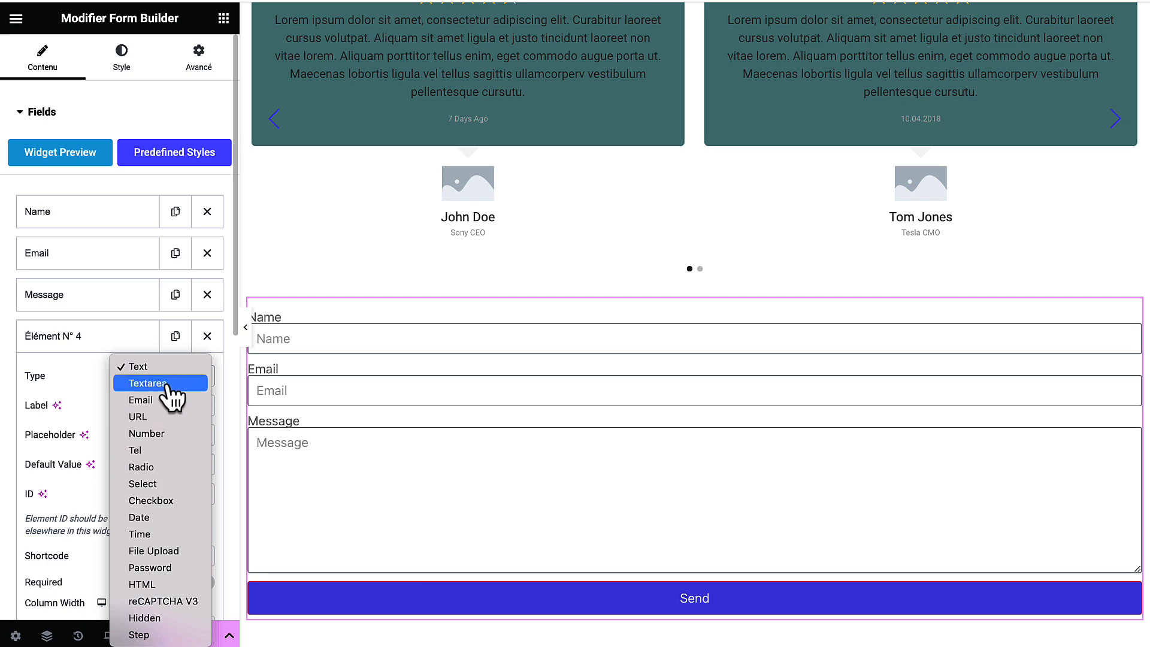
{"action": "left_click", "coordinate": [122, 60]}
{"action": "left_click", "coordinate": [121, 60]}
{"action": "scroll", "coordinate": [96, 420], "scroll_direction": "down", "scroll_amount": 2}
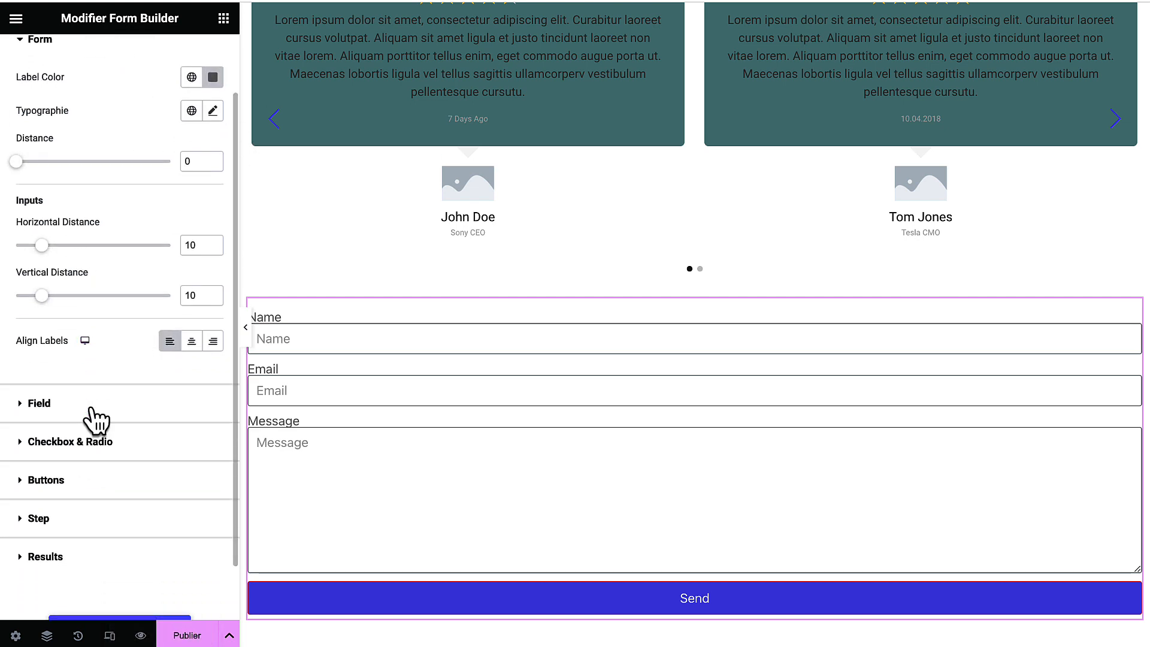
{"action": "scroll", "coordinate": [95, 413], "scroll_direction": "up", "scroll_amount": 2}
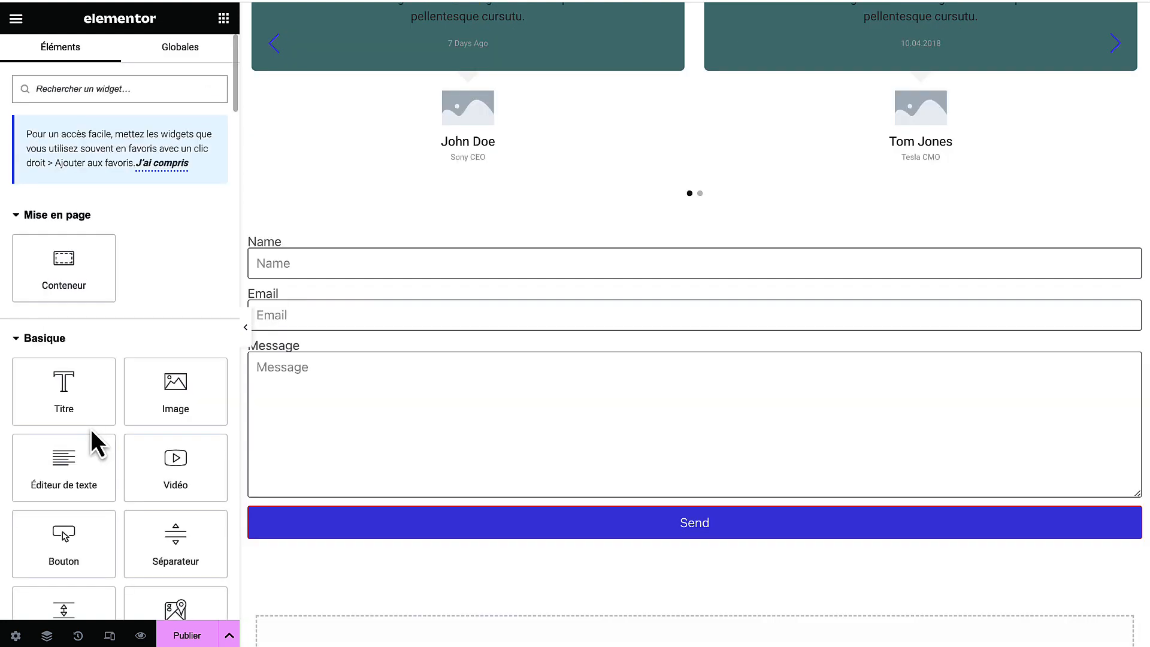
- Add the Royal Addons Post/Story Timeline widget to the page directly below the form
{"action": "scroll", "coordinate": [93, 435], "scroll_direction": "down", "scroll_amount": 10}
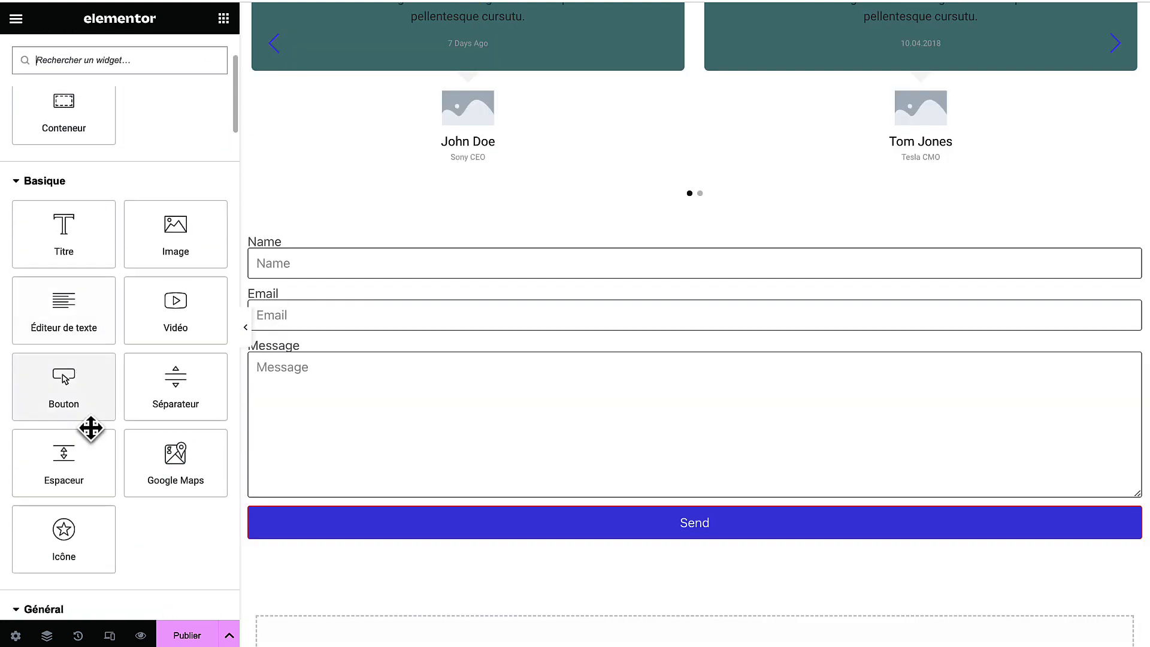
{"action": "scroll", "coordinate": [91, 428], "scroll_direction": "down", "scroll_amount": 10}
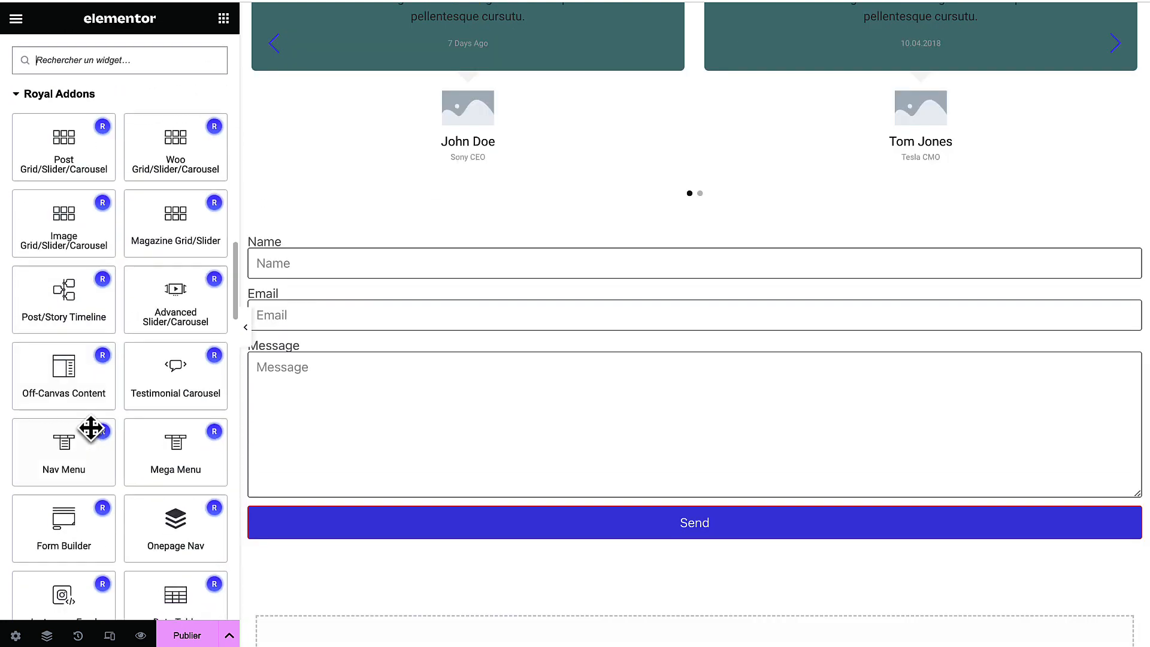
{"action": "scroll", "coordinate": [108, 337], "scroll_direction": "down", "scroll_amount": 1}
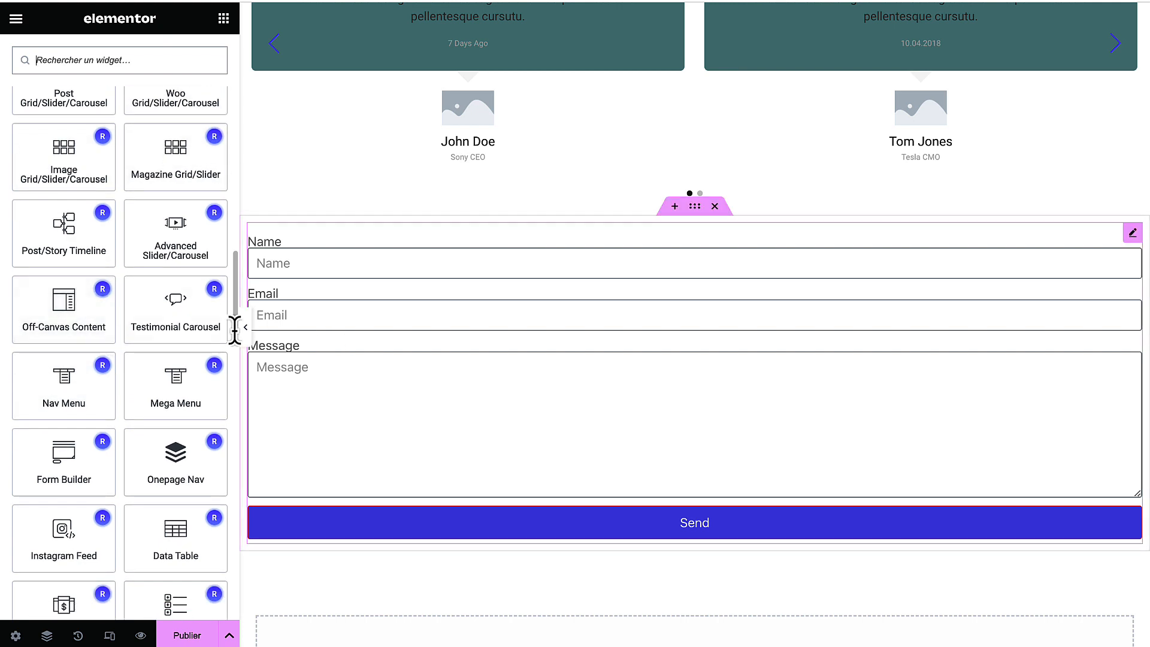
{"action": "scroll", "coordinate": [175, 479], "scroll_direction": "down", "scroll_amount": 3}
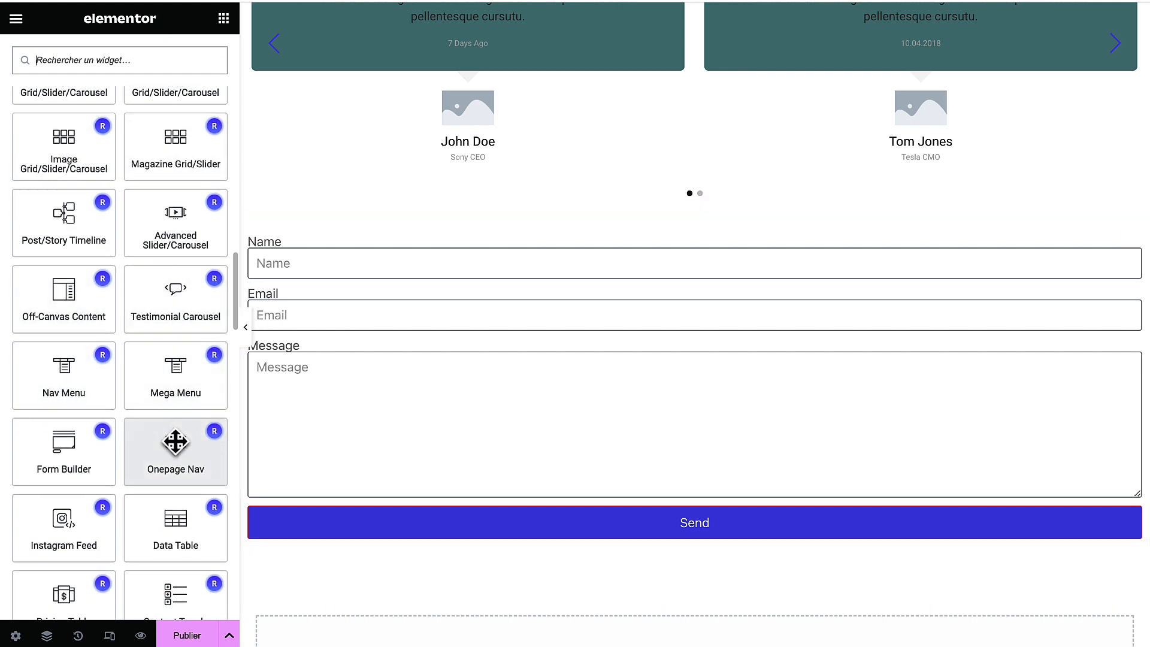
{"action": "scroll", "coordinate": [346, 413], "scroll_direction": "down", "scroll_amount": 2}
{"action": "scroll", "coordinate": [346, 413], "scroll_direction": "down", "scroll_amount": 1}
{"action": "scroll", "coordinate": [95, 470], "scroll_direction": "down", "scroll_amount": 4}
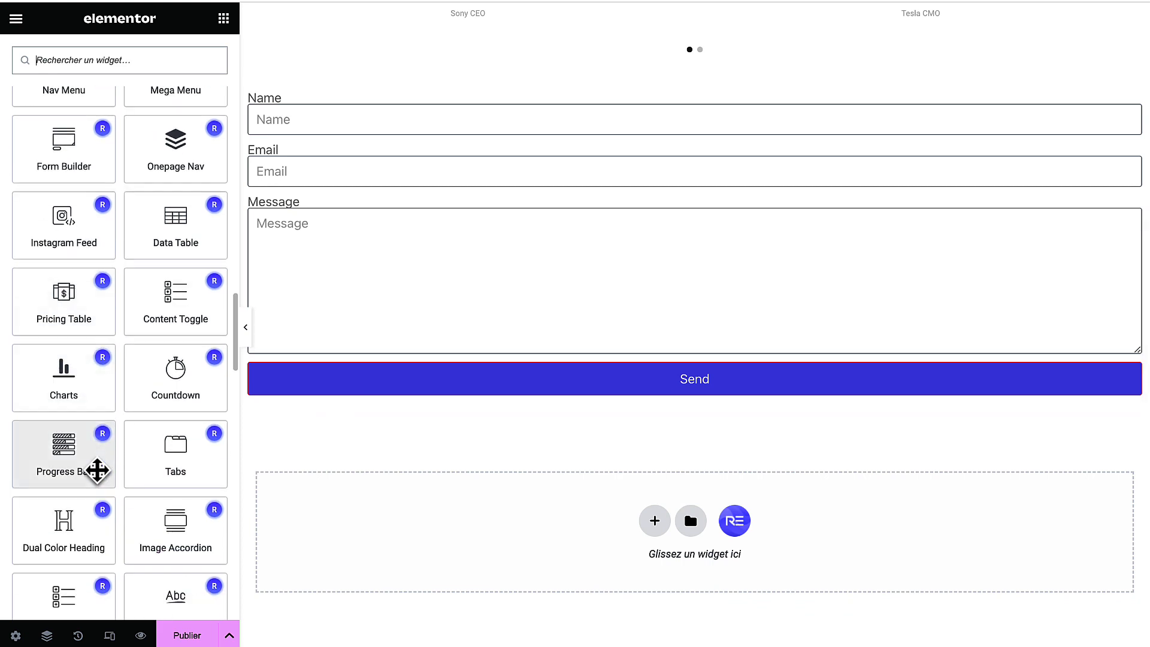
{"action": "scroll", "coordinate": [95, 473], "scroll_direction": "up", "scroll_amount": 6}
{"action": "left_click_drag", "start_coordinate": [72, 290], "coordinate": [682, 398]}
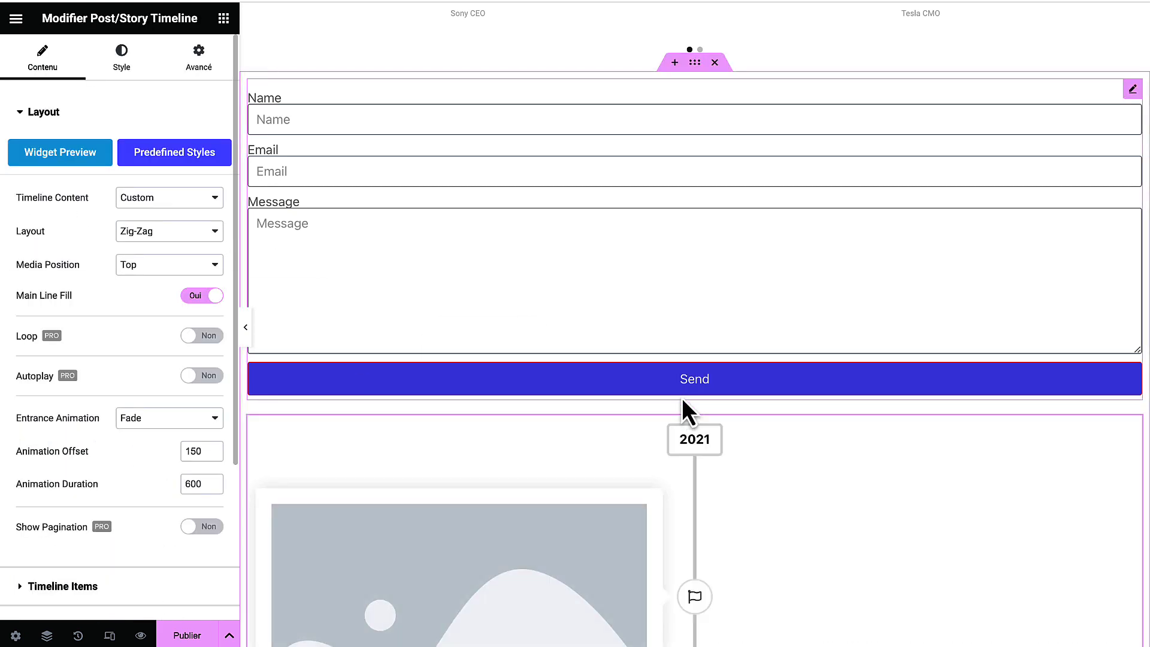
- Add the Royal Addons Charts widget to the empty section below the timeline
{"action": "scroll", "coordinate": [671, 359], "scroll_direction": "down", "scroll_amount": 10}
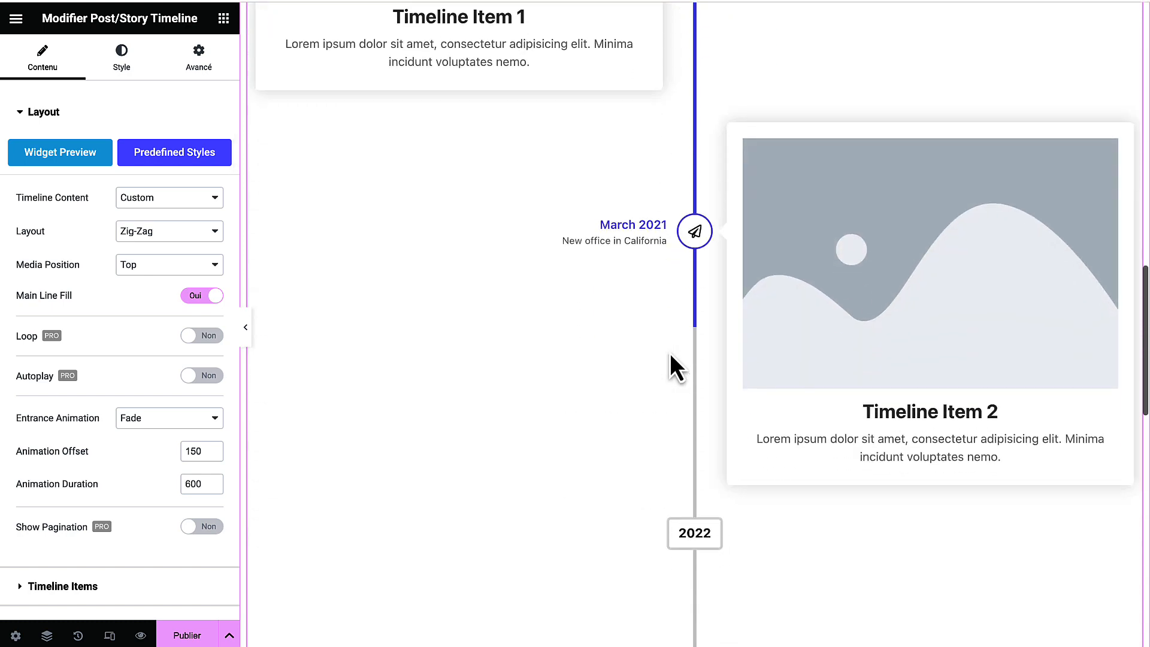
{"action": "scroll", "coordinate": [670, 353], "scroll_direction": "down", "scroll_amount": 3}
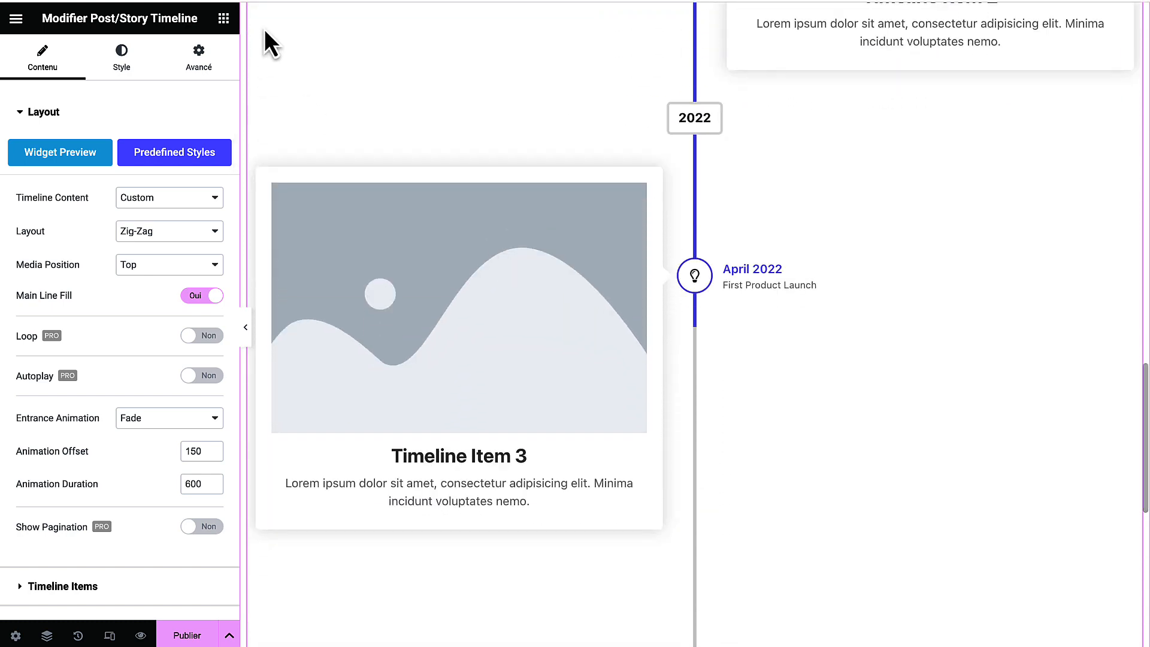
{"action": "left_click", "coordinate": [223, 18]}
{"action": "scroll", "coordinate": [141, 391], "scroll_direction": "down", "scroll_amount": 20}
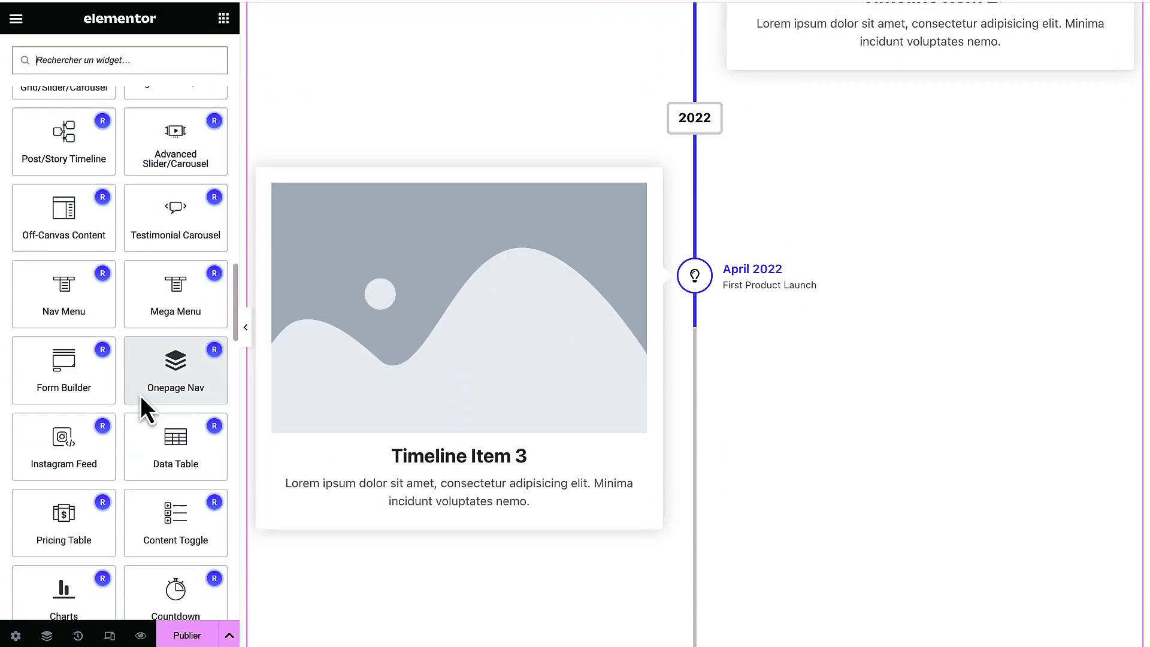
{"action": "scroll", "coordinate": [140, 396], "scroll_direction": "down", "scroll_amount": 5}
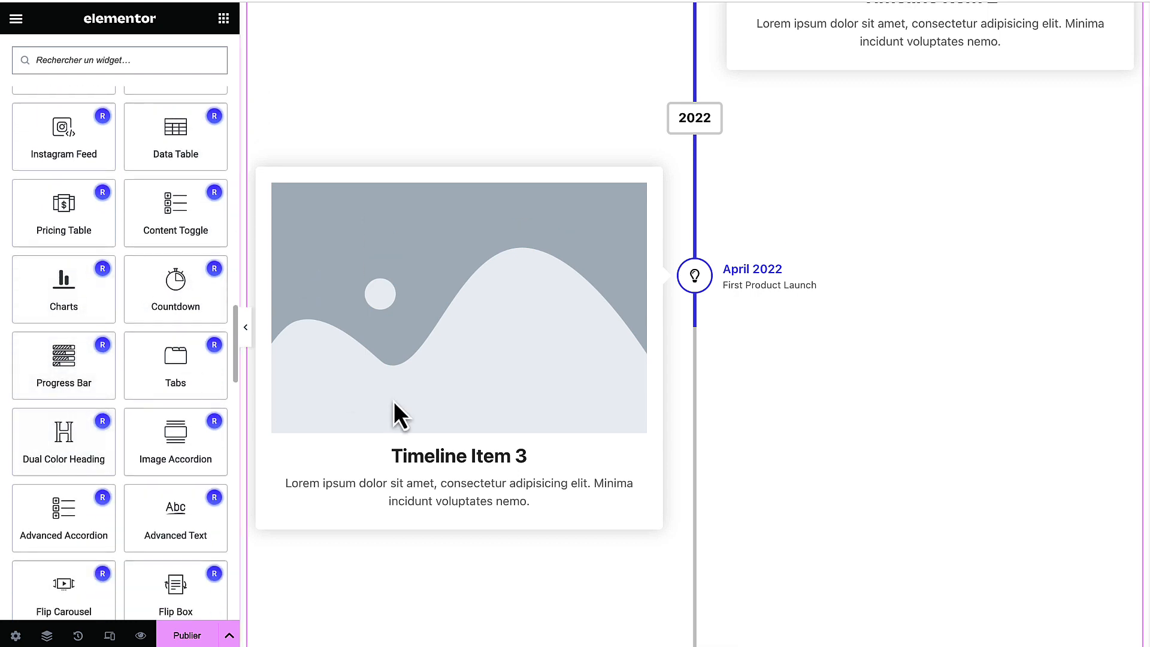
{"action": "scroll", "coordinate": [393, 401], "scroll_direction": "down", "scroll_amount": 5}
{"action": "scroll", "coordinate": [426, 405], "scroll_direction": "down", "scroll_amount": 5}
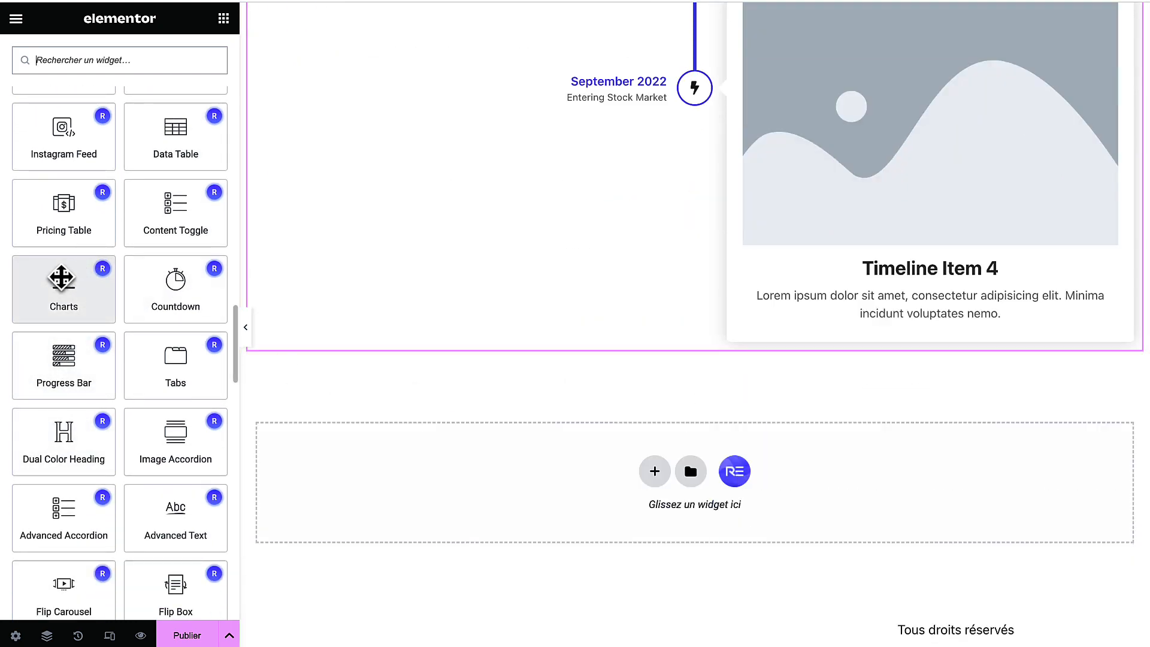
{"action": "left_click_drag", "start_coordinate": [62, 276], "coordinate": [654, 478]}
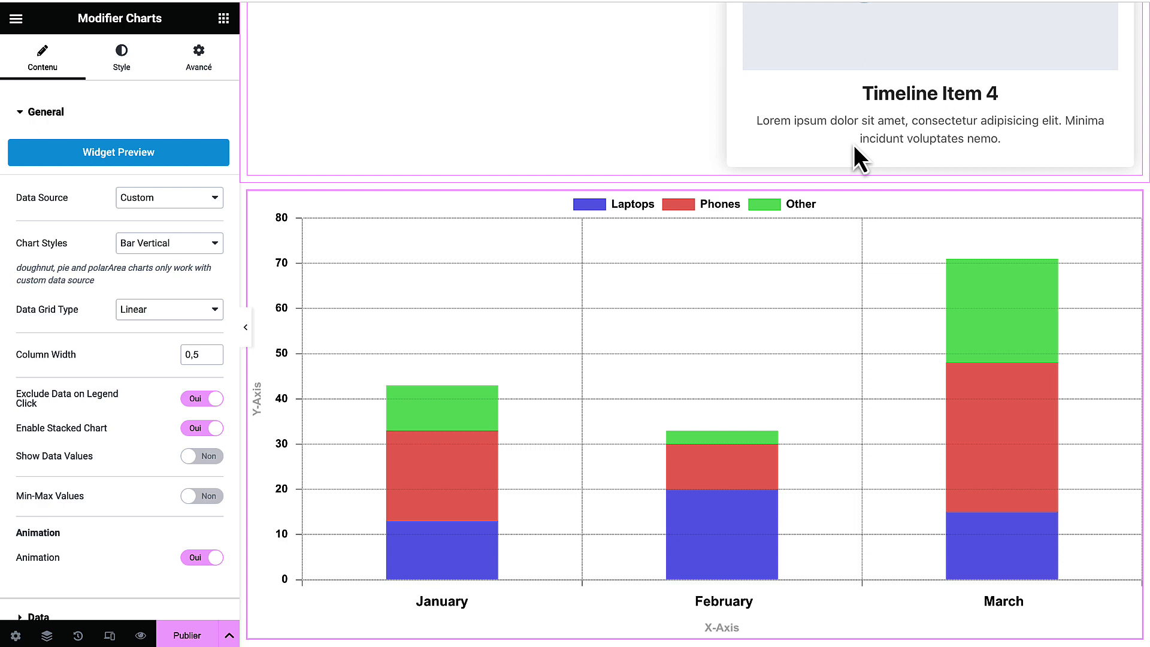
{"action": "scroll", "coordinate": [857, 145], "scroll_direction": "up", "scroll_amount": 1}
{"action": "scroll", "coordinate": [821, 335], "scroll_direction": "down", "scroll_amount": 2}
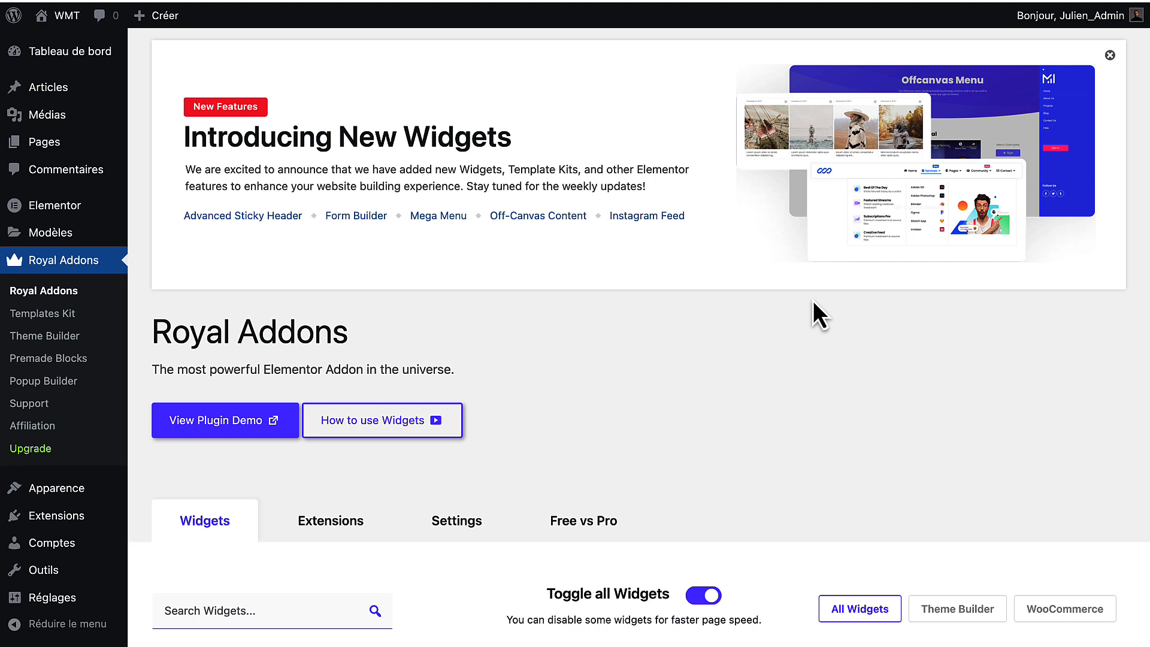
- Create a header template titled Header in the Royal Addons Theme Builder of the WordPress dashboard
{"action": "left_click", "coordinate": [48, 344]}
{"action": "scroll", "coordinate": [257, 490], "scroll_direction": "down", "scroll_amount": 2}
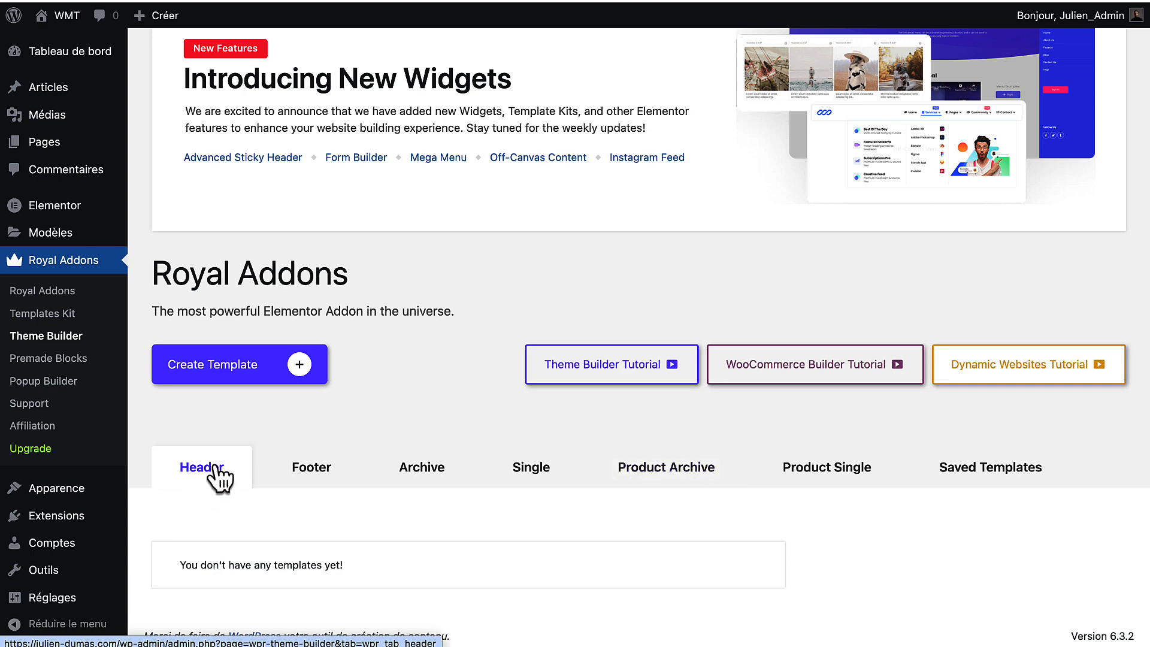
{"action": "left_click", "coordinate": [302, 367]}
{"action": "left_click", "coordinate": [603, 348]}
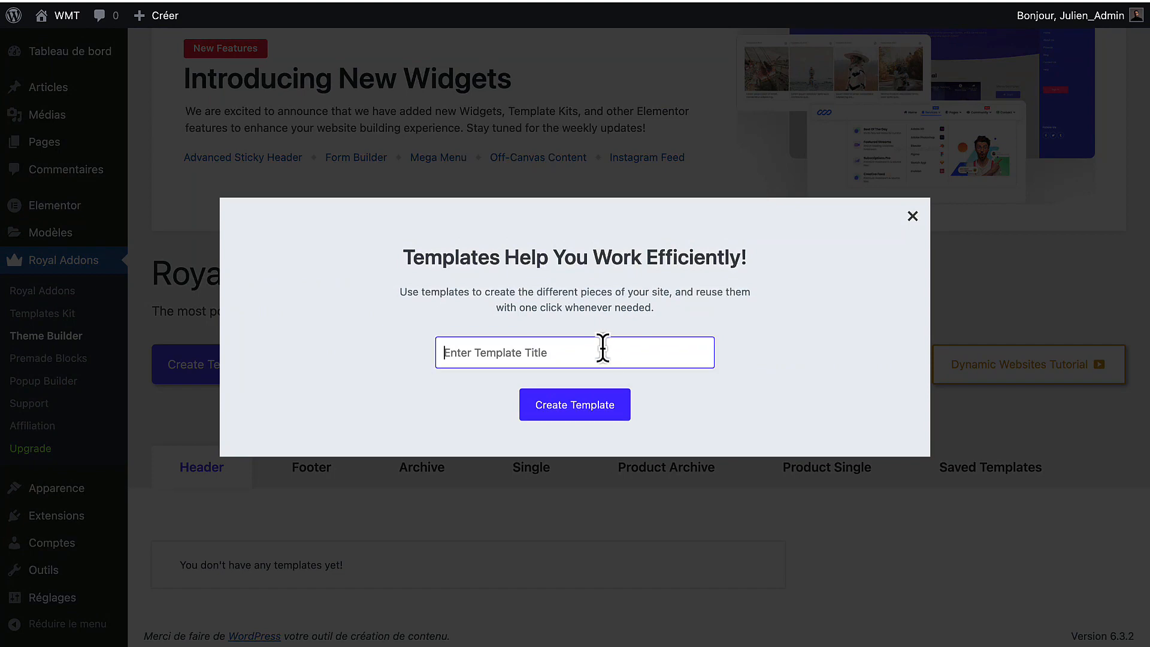
{"action": "type", "text": "H"}
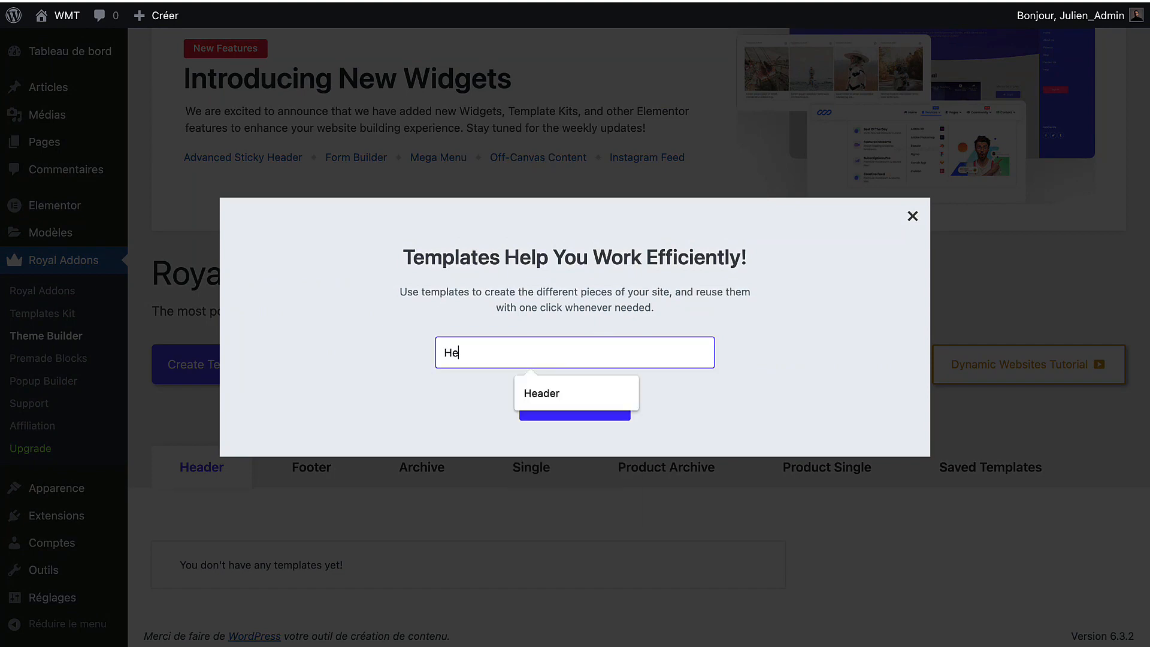
{"action": "type", "text": "er"}
{"action": "left_click", "coordinate": [604, 395]}
{"action": "left_click", "coordinate": [587, 413]}
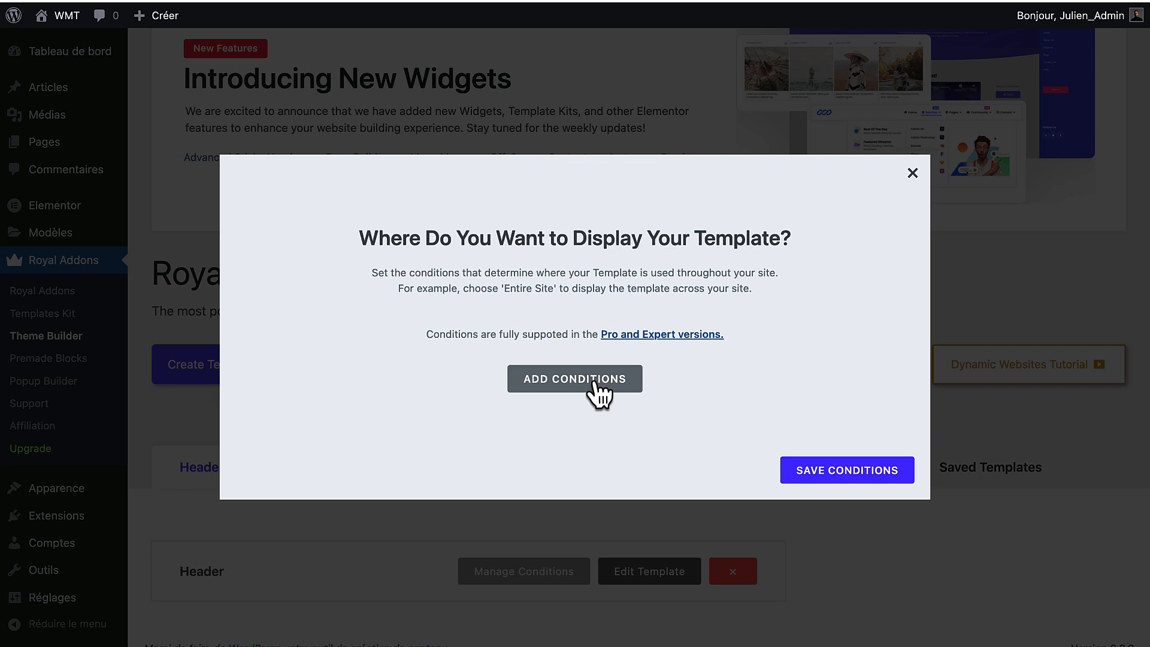
- Set the header template's display condition to Entire Site and save the conditions
{"action": "left_click", "coordinate": [593, 382]}
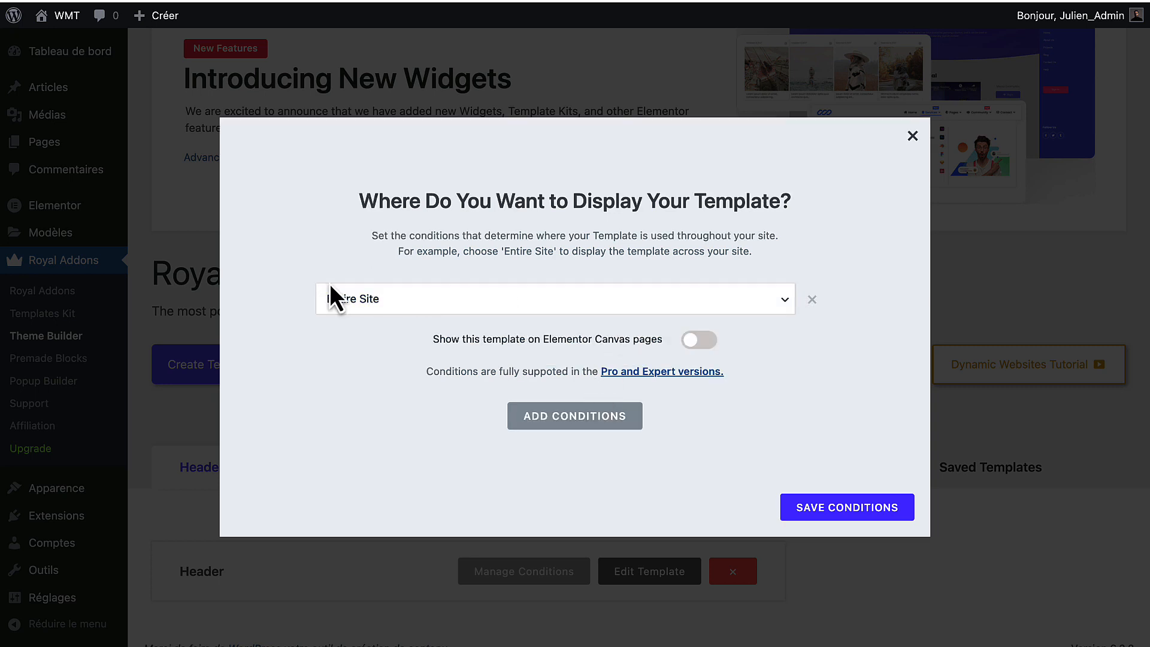
{"action": "left_click", "coordinate": [429, 306]}
{"action": "left_click", "coordinate": [429, 307]}
{"action": "left_click", "coordinate": [845, 508]}
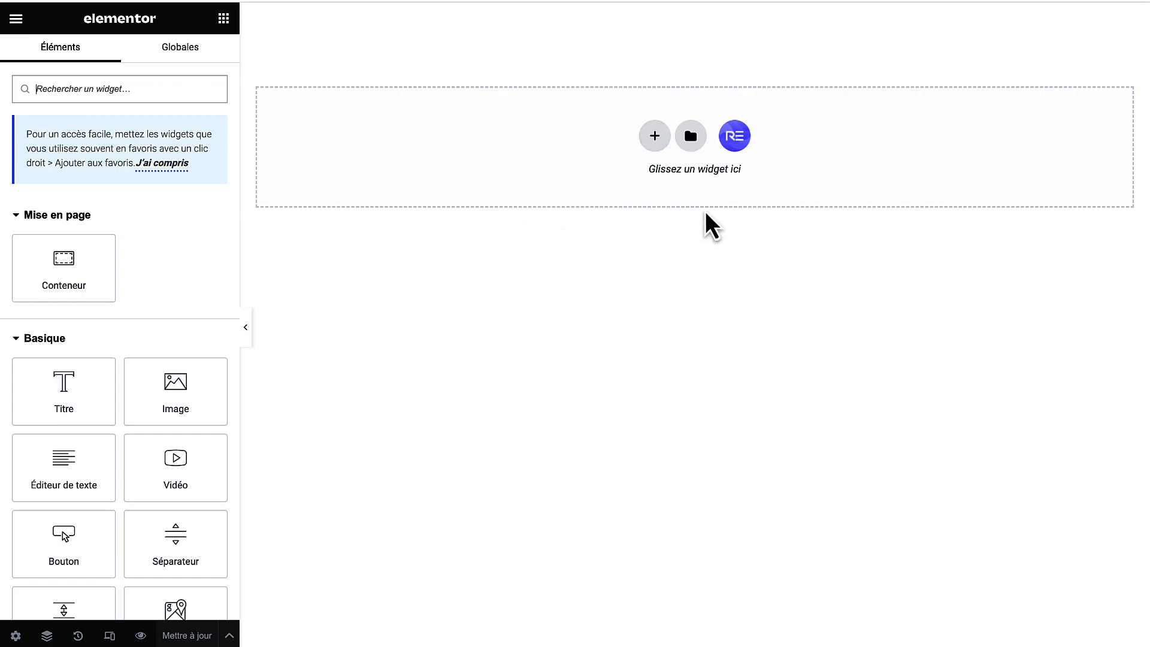
- Insert the free MedPlus header section with the green Appointment button from the Royal Addons library into the header template
{"action": "left_click", "coordinate": [741, 135]}
{"action": "mouse_move", "coordinate": [206, 252]}
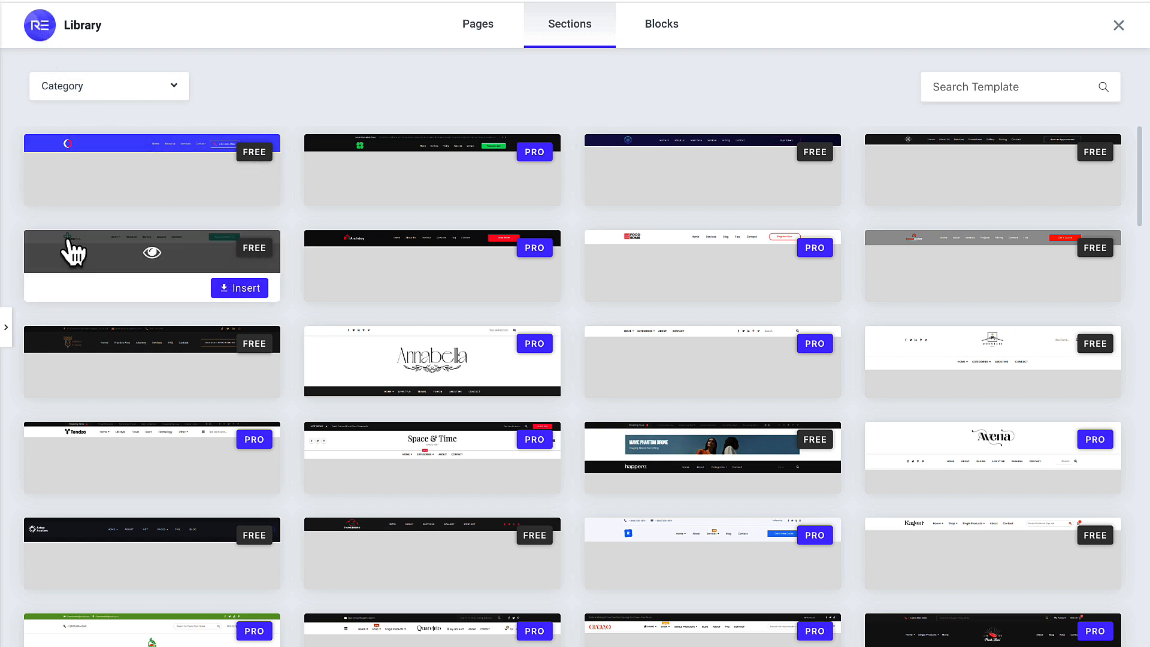
{"action": "left_click", "coordinate": [233, 290]}
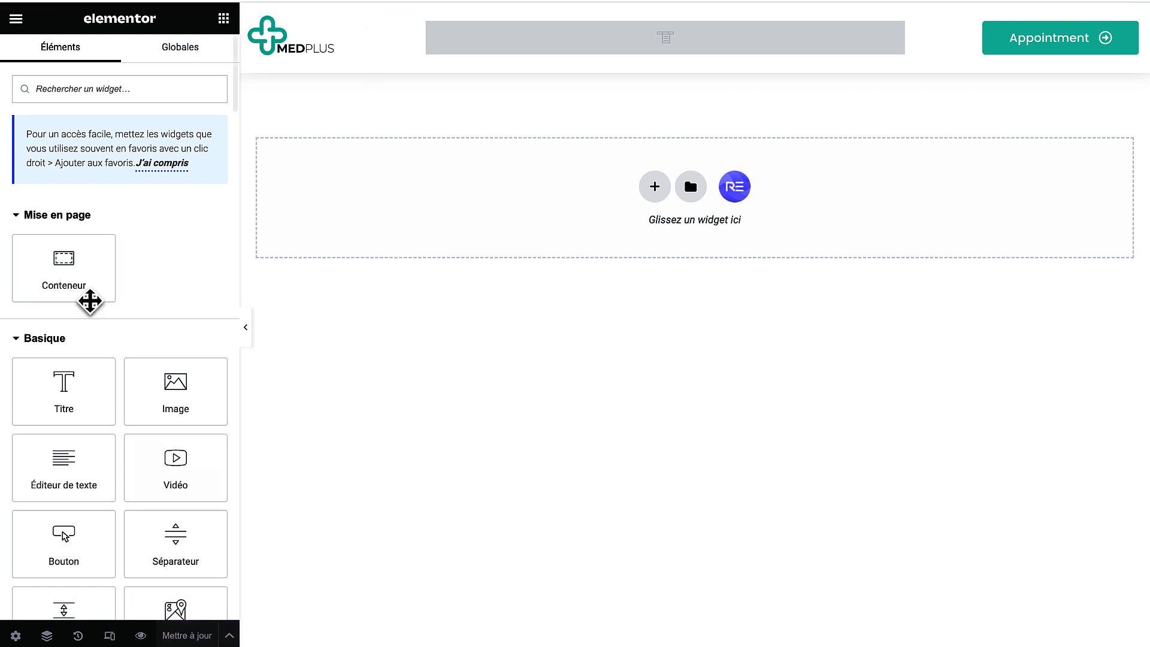
- Return to the Theme Builder, create a footer template titled Footer, and save its display condition as Entire Site
{"action": "left_click", "coordinate": [16, 20]}
{"action": "left_click", "coordinate": [81, 359]}
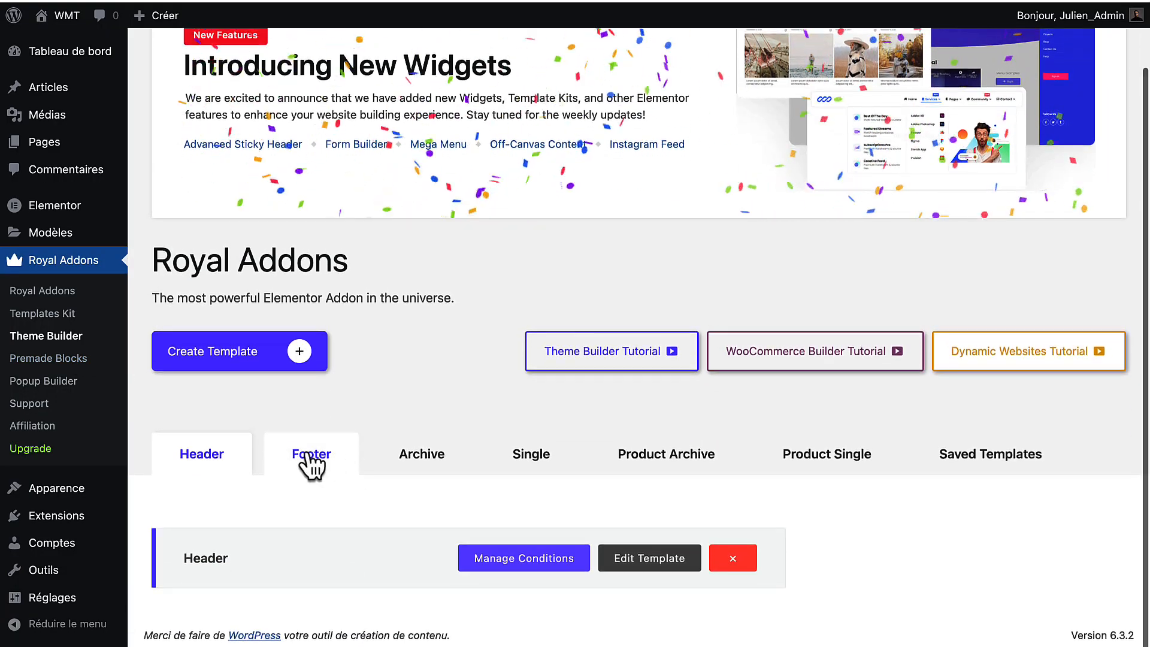
{"action": "left_click", "coordinate": [309, 460]}
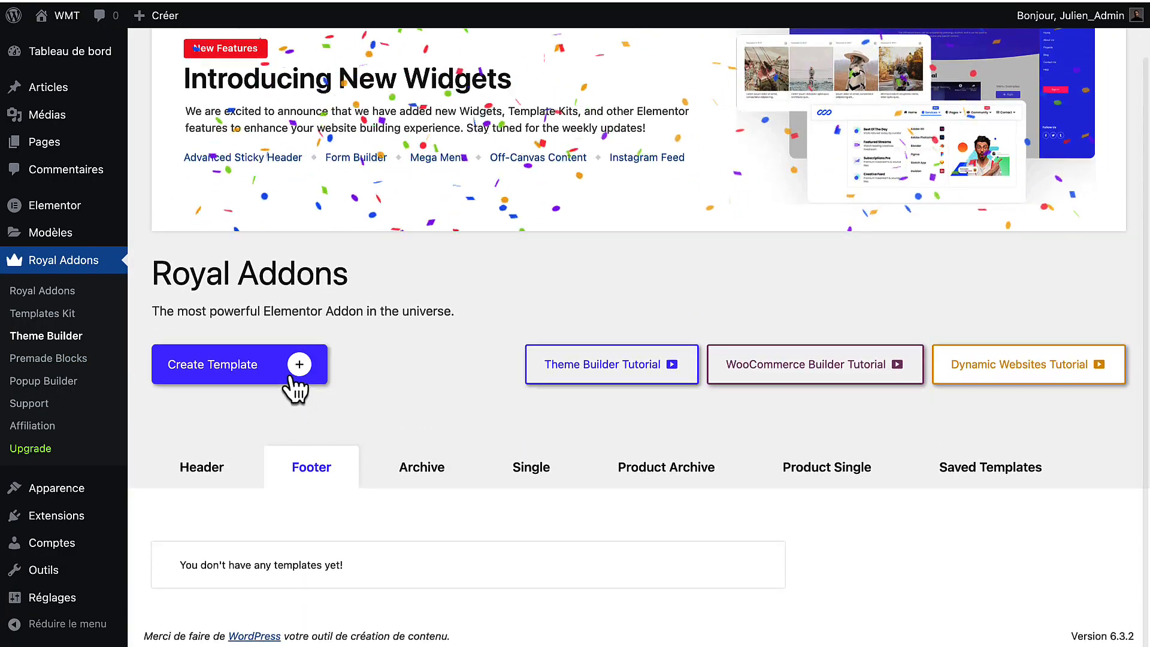
{"action": "left_click", "coordinate": [299, 365]}
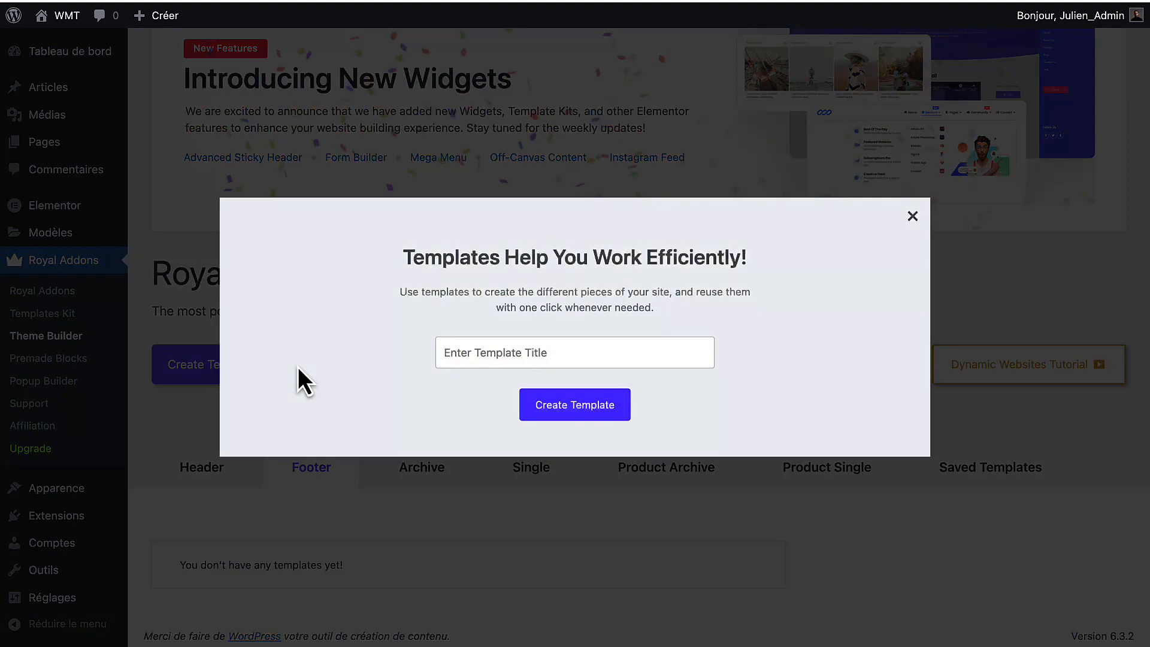
{"action": "left_click", "coordinate": [531, 350]}
{"action": "type", "text": "Foo"}
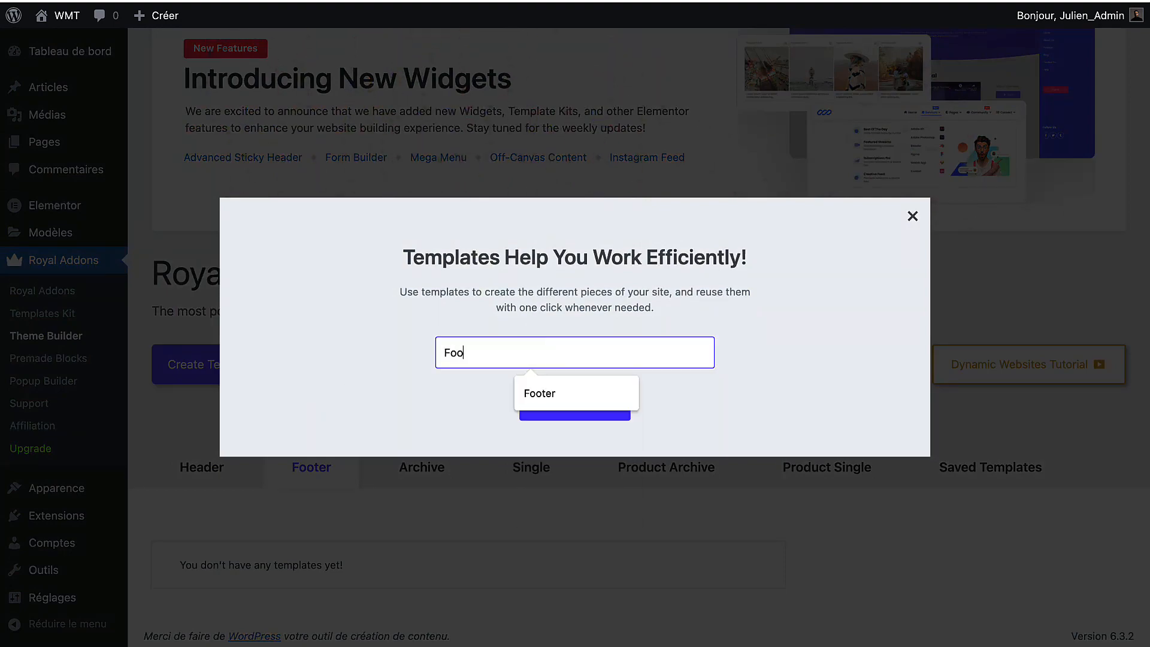
{"action": "type", "text": "ter"}
{"action": "left_click", "coordinate": [576, 415]}
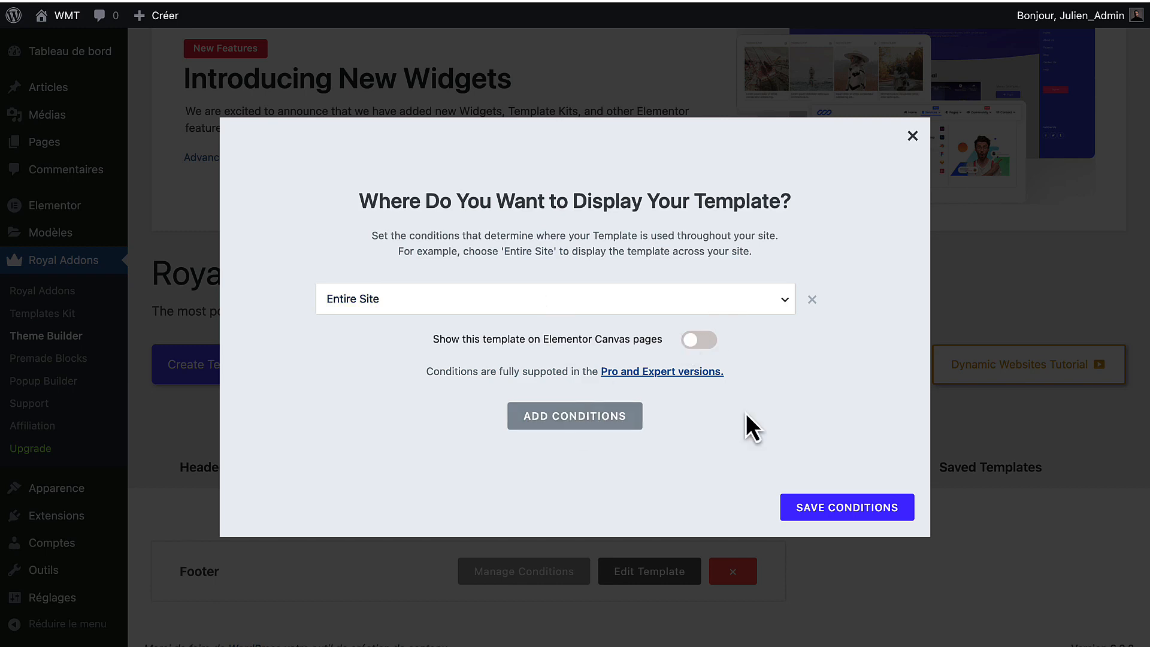
{"action": "left_click", "coordinate": [839, 508]}
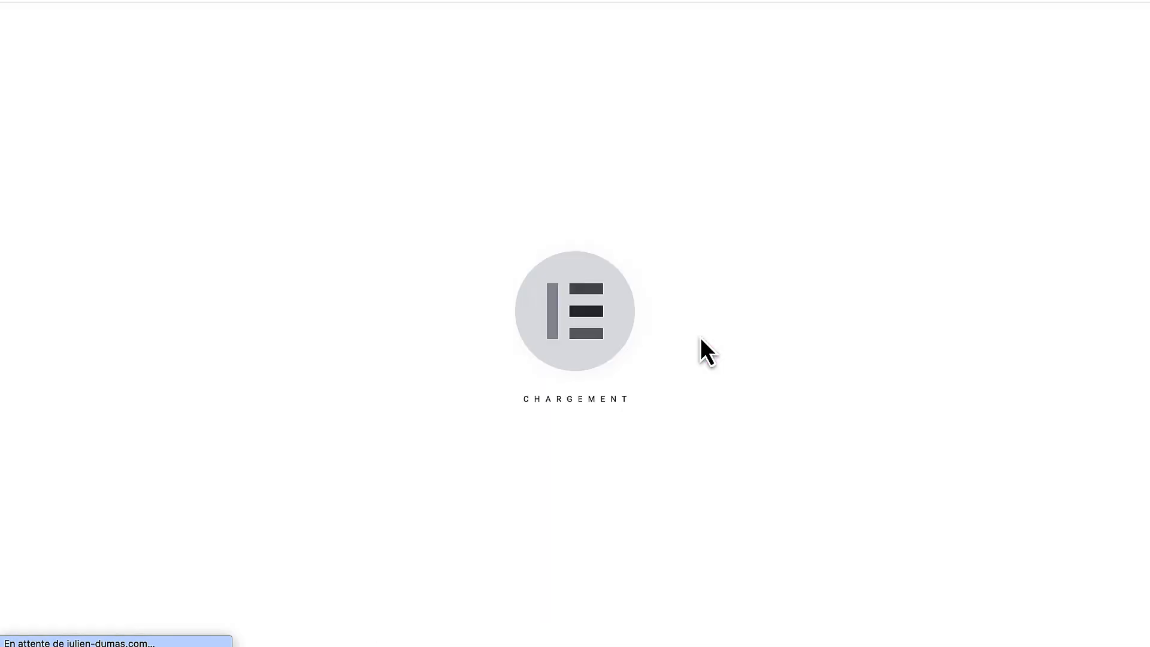
- Insert the free MedPlus footer section from the Royal Addons library's Footer category into the footer template and update the template
{"action": "left_click", "coordinate": [731, 144]}
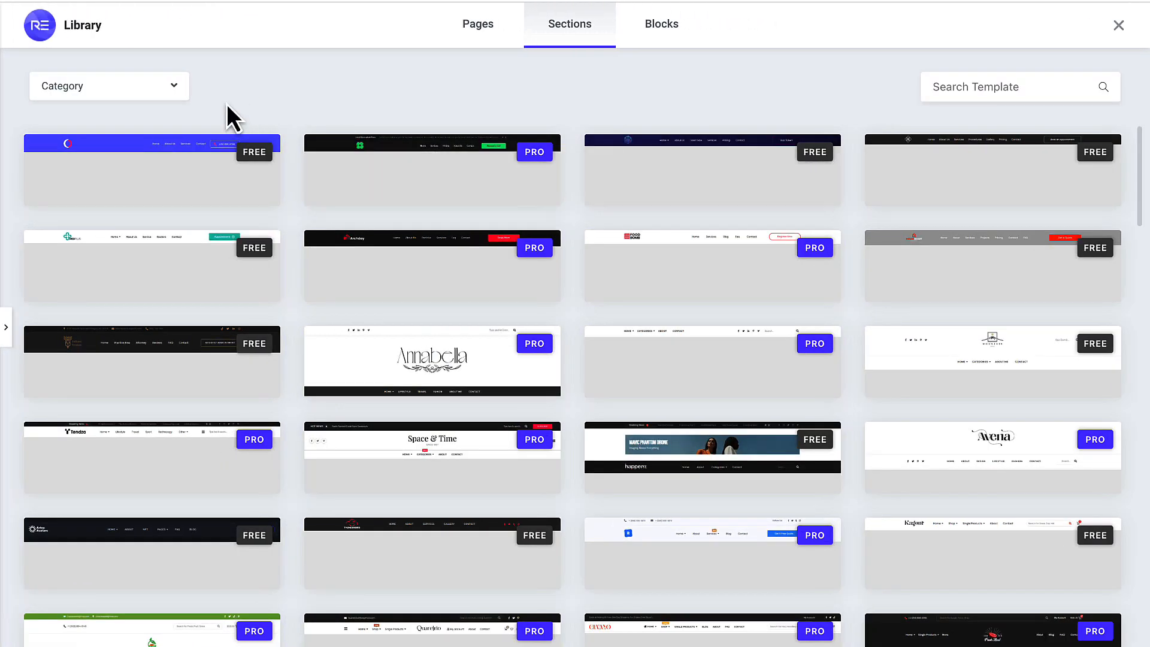
{"action": "left_click", "coordinate": [120, 90]}
{"action": "left_click", "coordinate": [351, 143]}
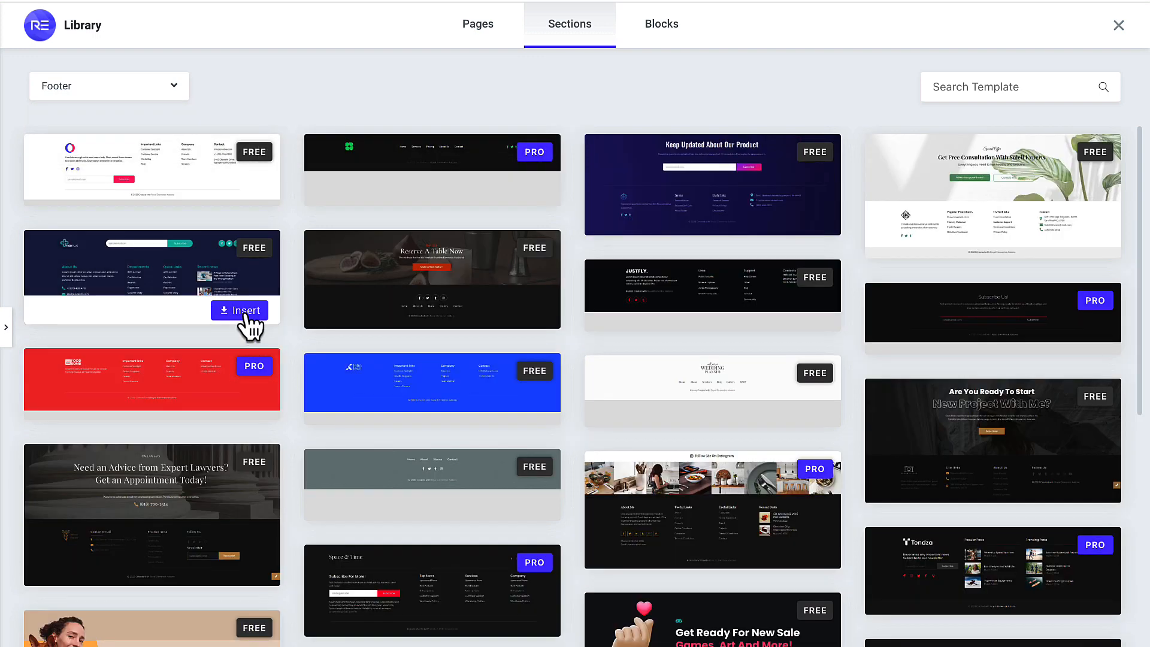
{"action": "left_click", "coordinate": [246, 311]}
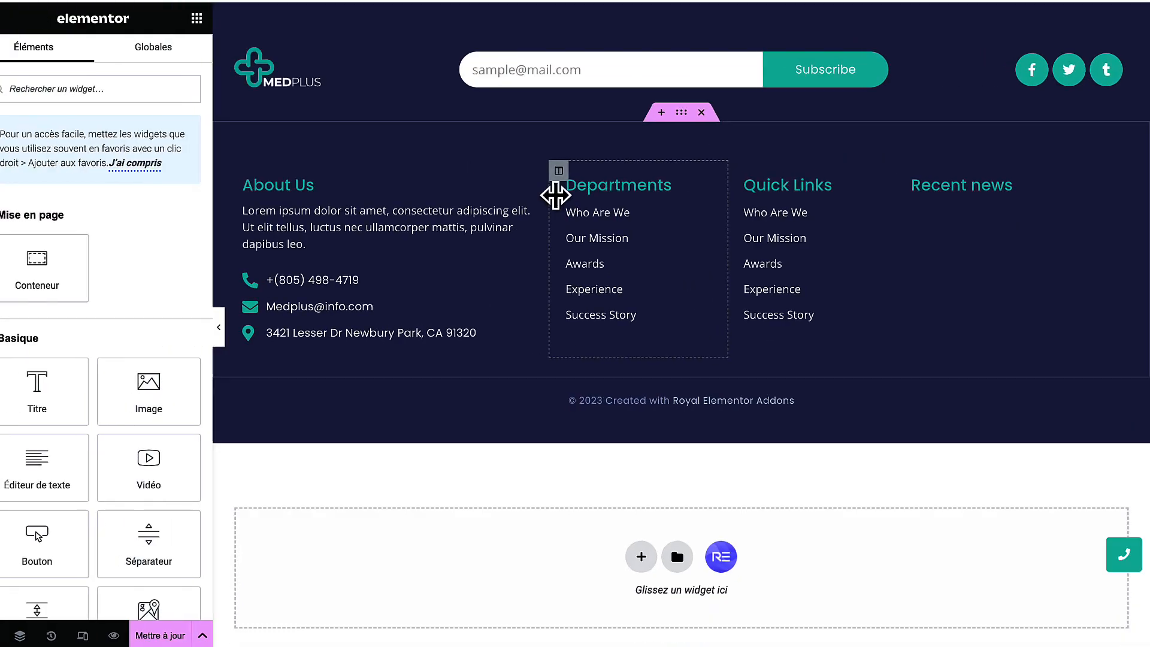
{"action": "left_click", "coordinate": [187, 636]}
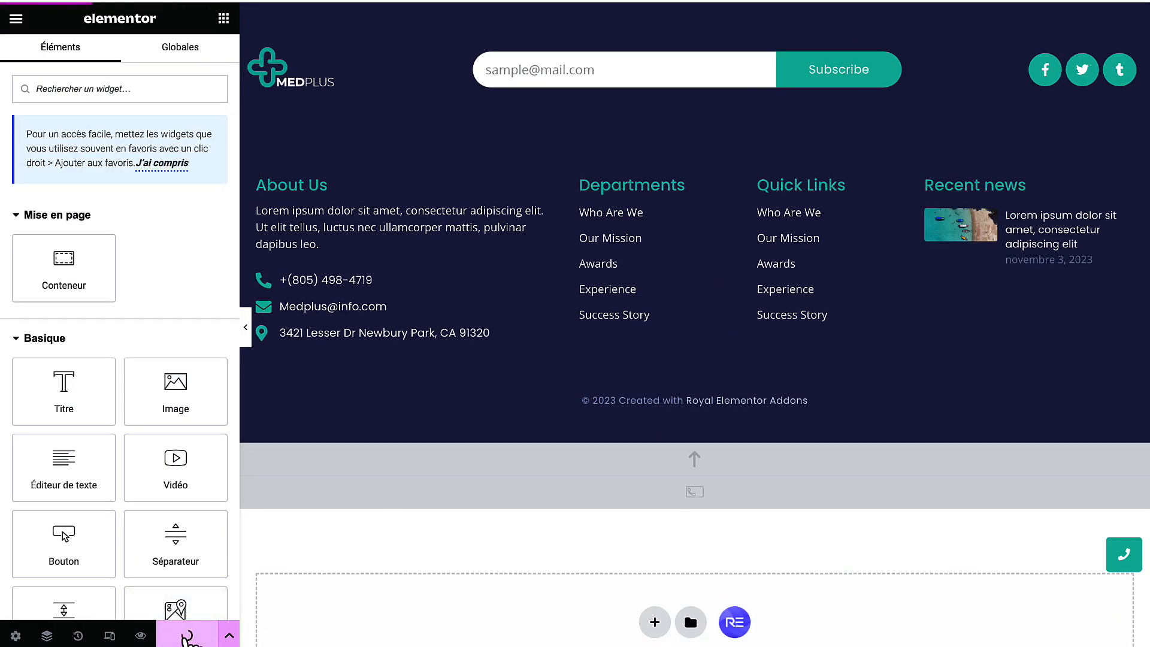
- Leave the footer editor and view the published Test page in a new tab to check its header and footer
{"action": "left_click", "coordinate": [16, 19]}
{"action": "left_click", "coordinate": [55, 362]}
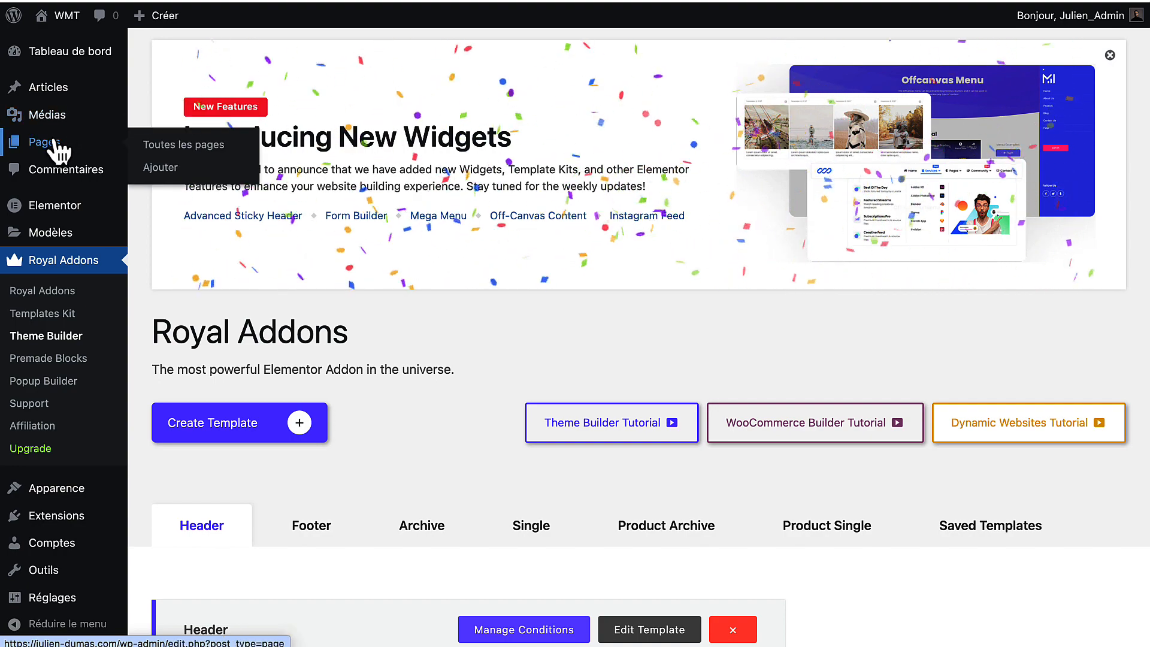
{"action": "left_click", "coordinate": [57, 144]}
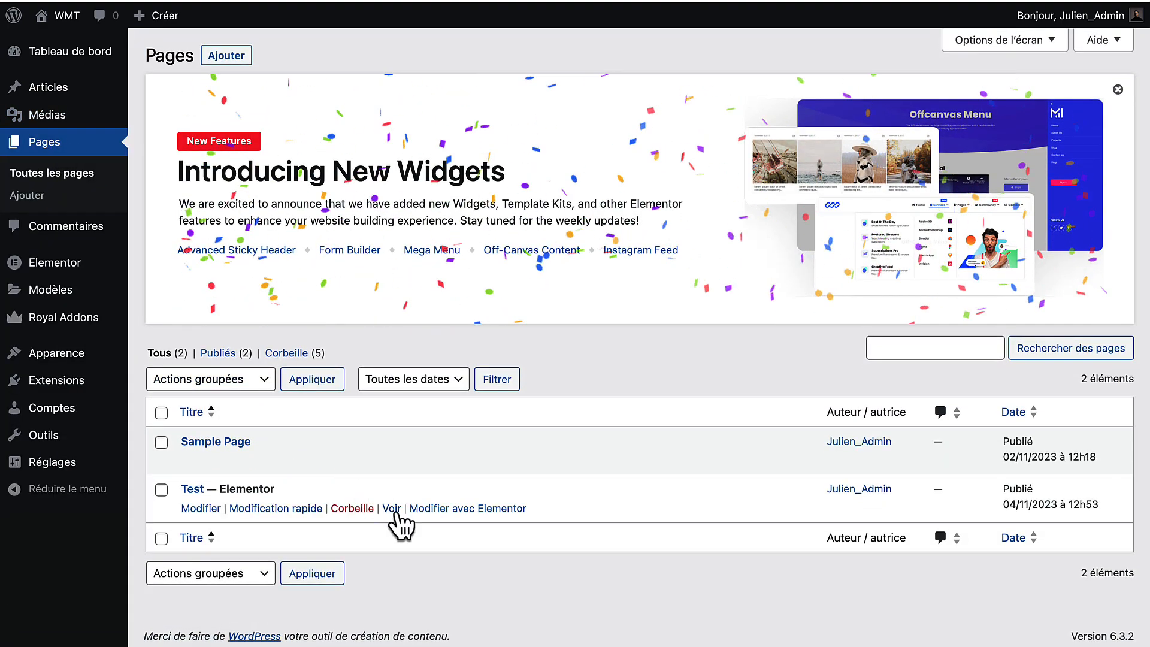
{"action": "right_click", "coordinate": [394, 513]}
{"action": "left_click", "coordinate": [466, 395]}
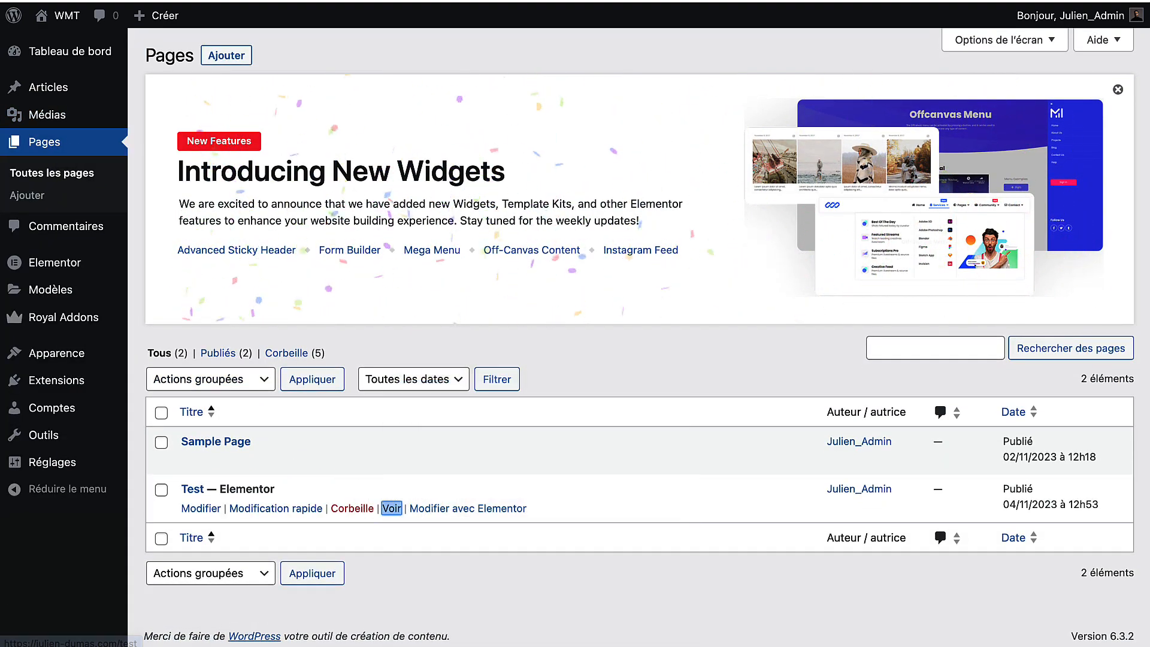
{"action": "left_click", "coordinate": [120, 1]}
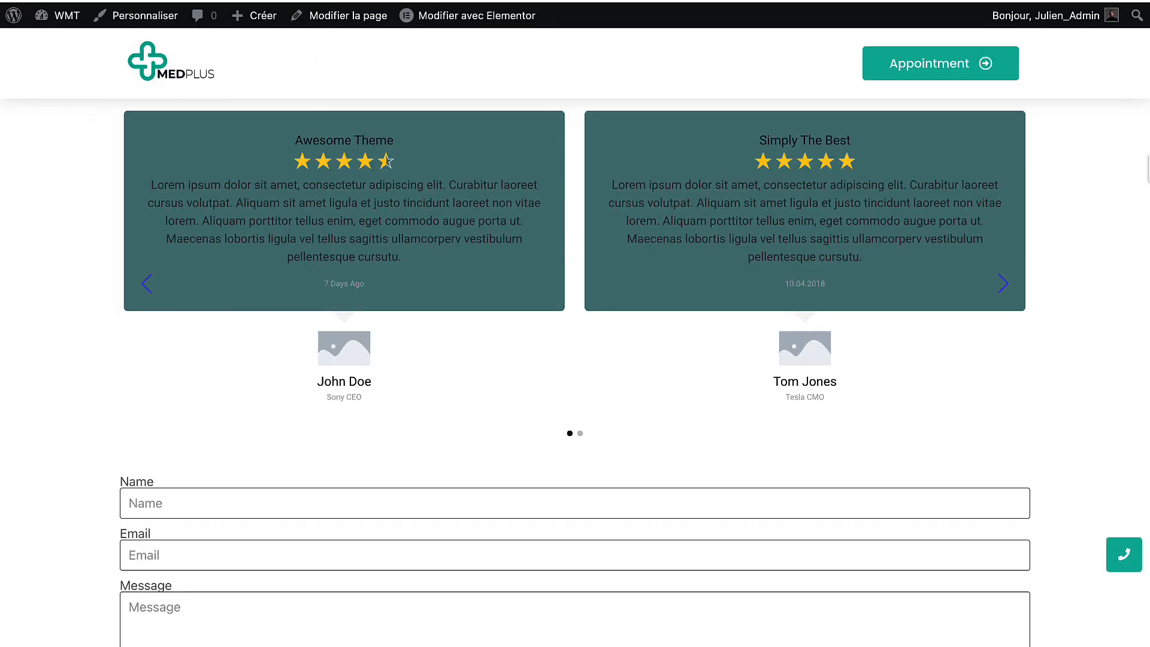
{"action": "scroll", "coordinate": [463, 71], "scroll_direction": "down", "scroll_amount": 20}
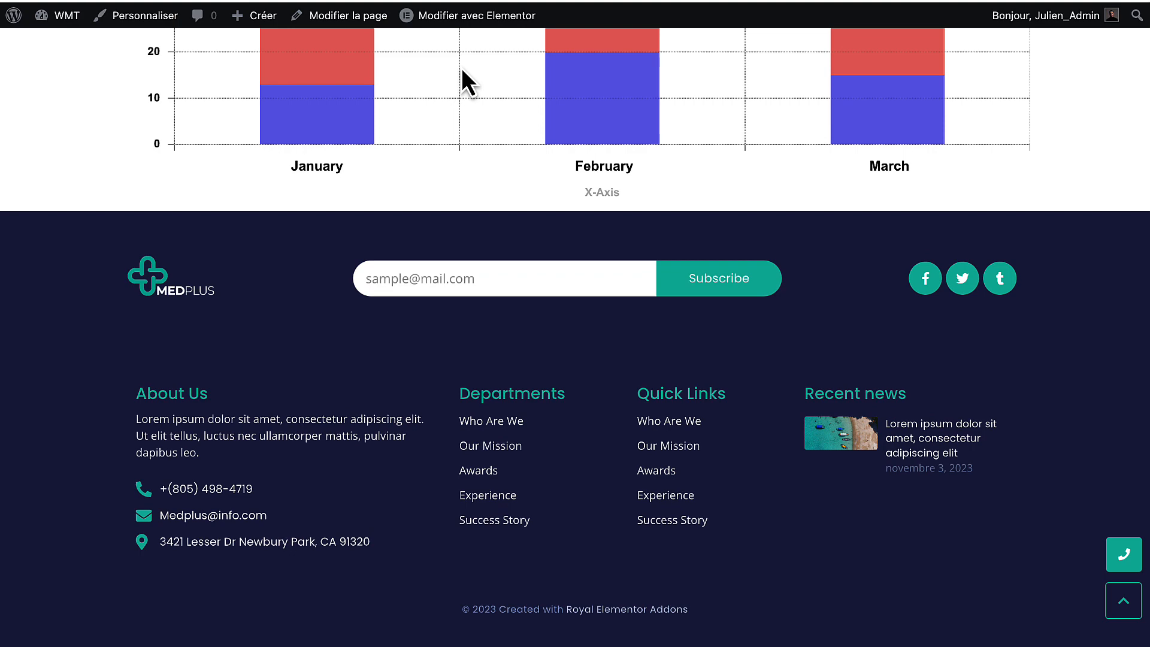
{"action": "scroll", "coordinate": [461, 67], "scroll_direction": "up", "scroll_amount": 20}
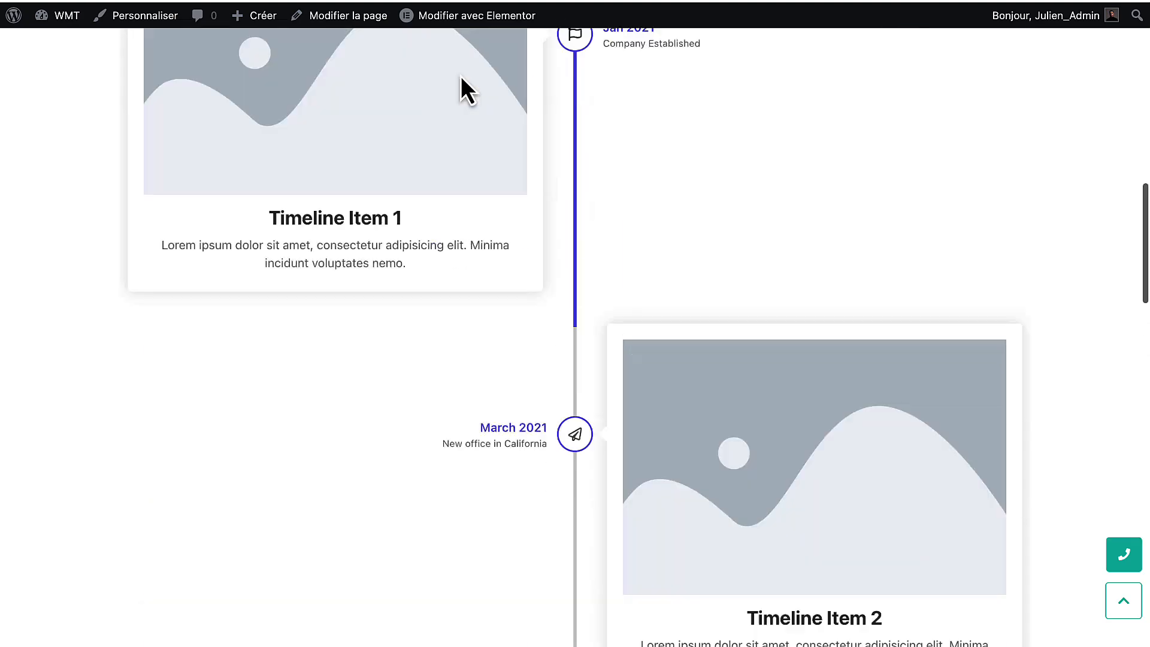
- Open the Blog single template from the Theme Builder and inspect its category, post title, and date and author widgets
{"action": "key", "text": "ctrl+shift+Tab"}
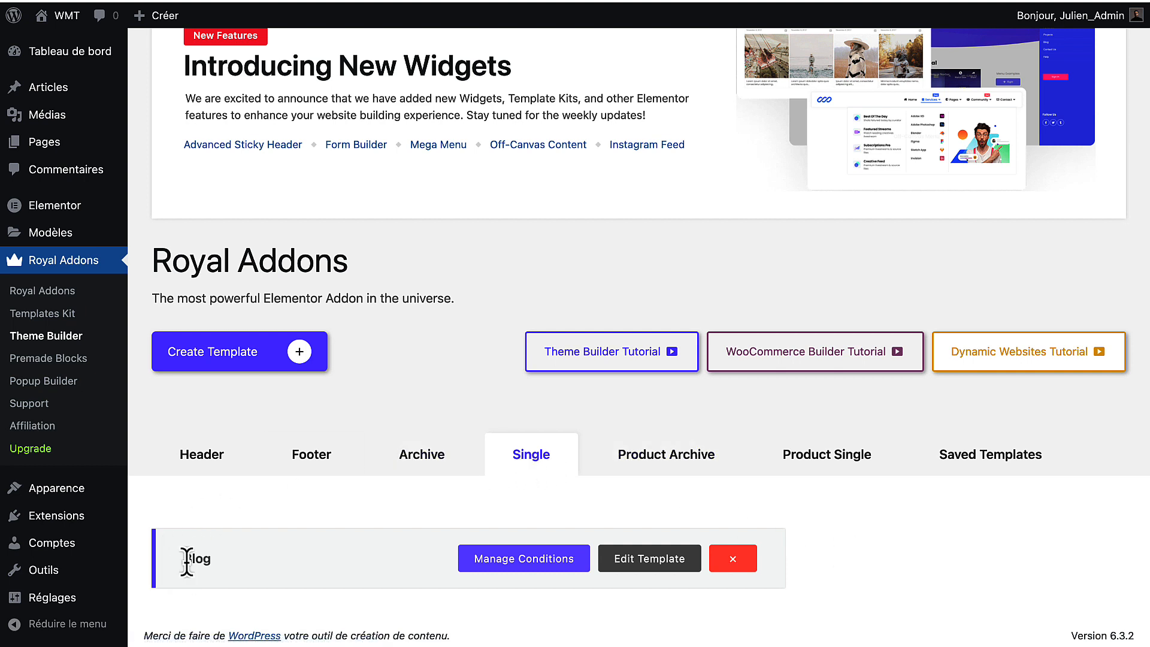
{"action": "left_click", "coordinate": [652, 561]}
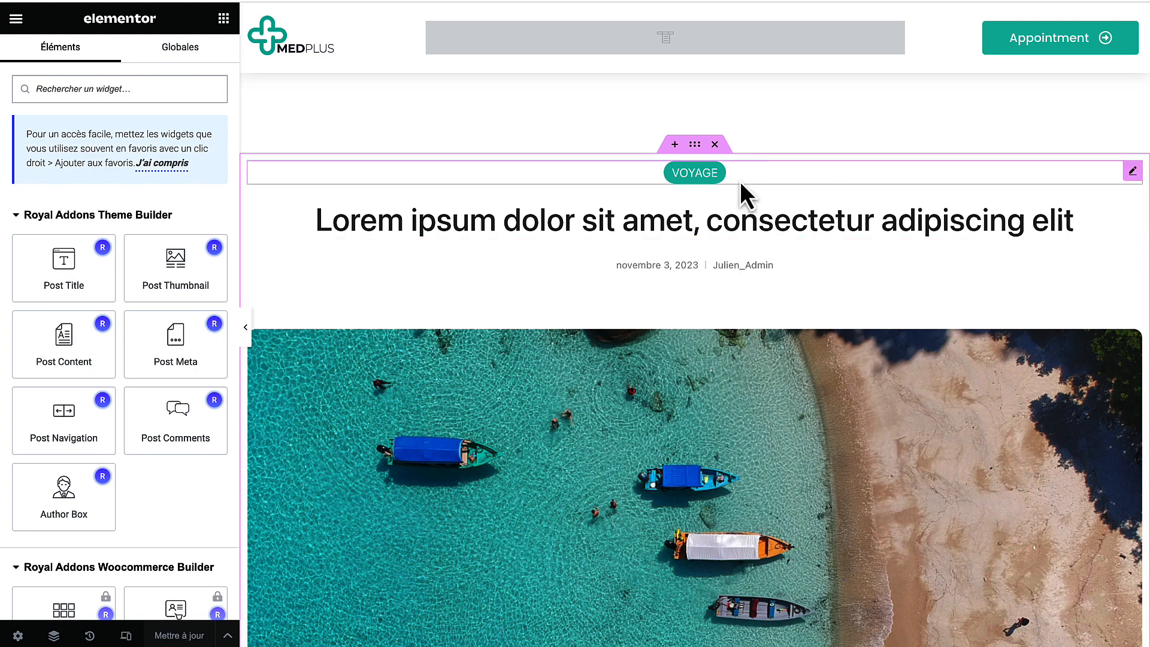
{"action": "left_click", "coordinate": [738, 181]}
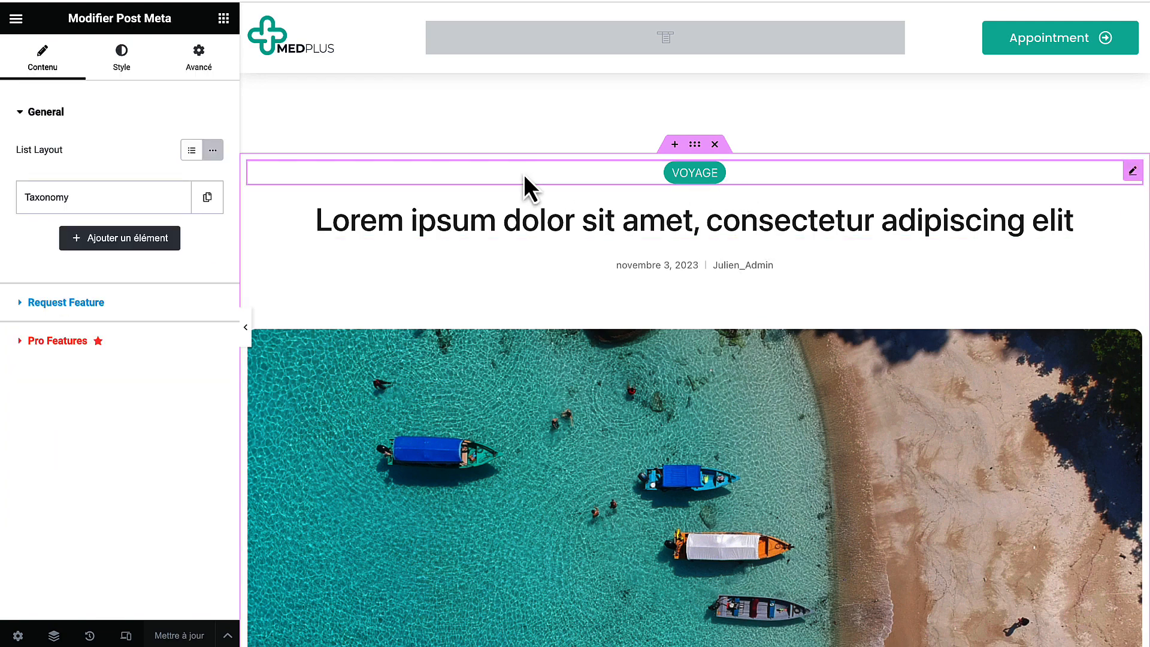
{"action": "left_click", "coordinate": [57, 201]}
{"action": "left_click", "coordinate": [63, 201]}
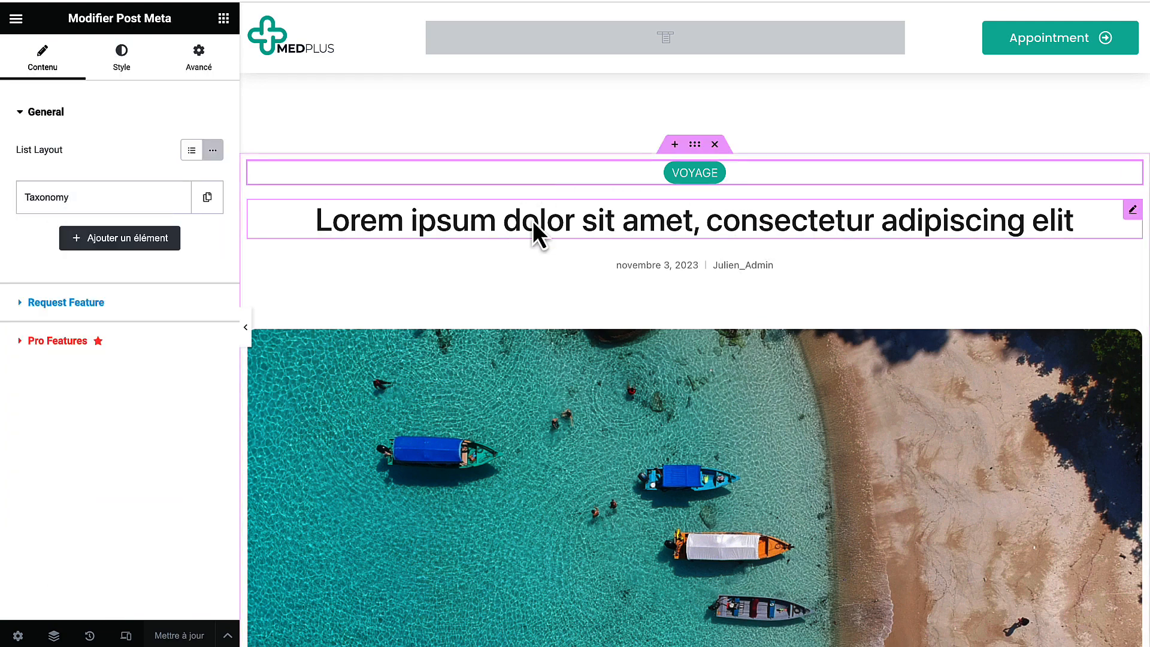
{"action": "left_click", "coordinate": [533, 221]}
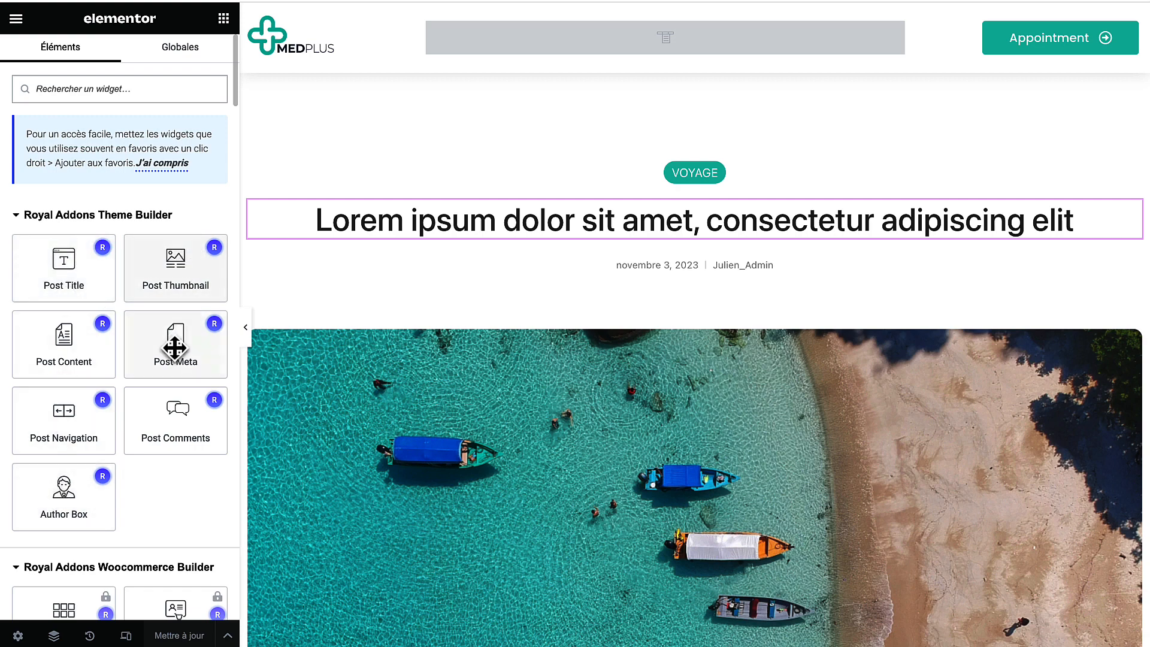
{"action": "left_click", "coordinate": [706, 174]}
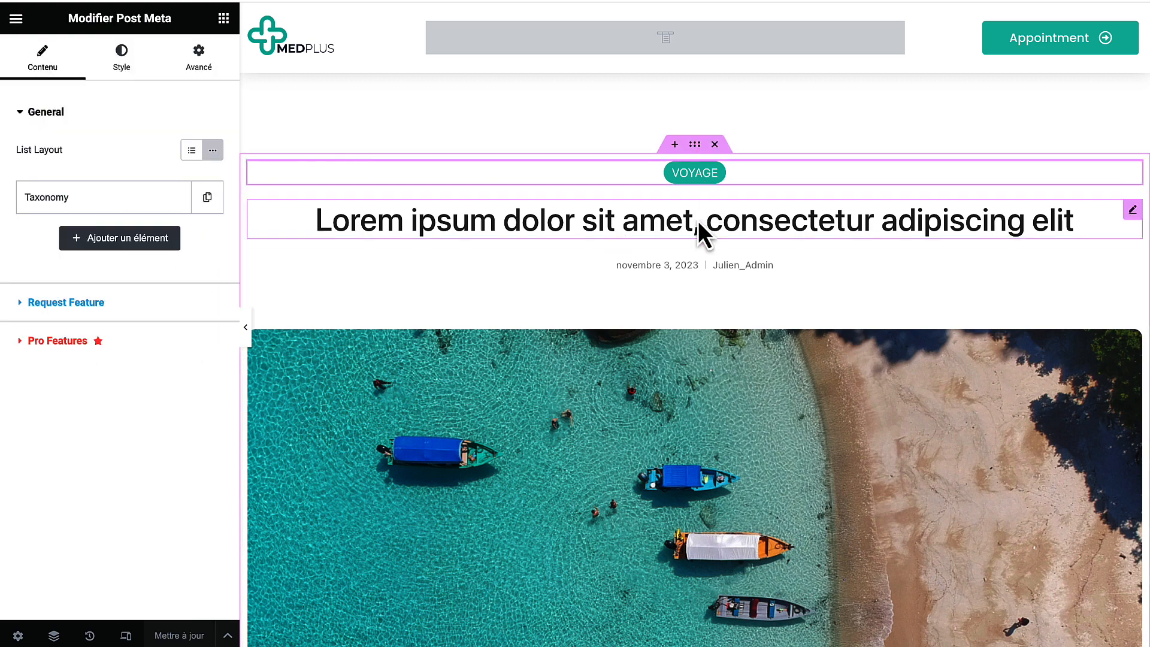
{"action": "left_click", "coordinate": [698, 221]}
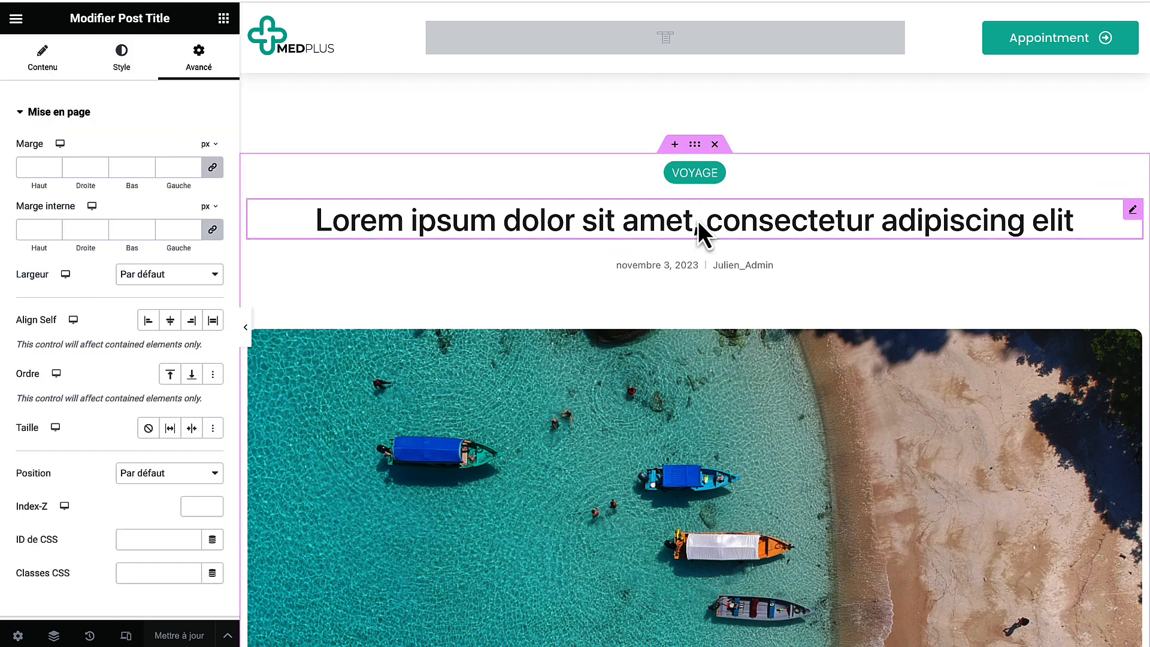
{"action": "left_click", "coordinate": [715, 260]}
- Examine the Blog template's featured image, Post Content widget and newsletter section down to the footer
{"action": "scroll", "coordinate": [714, 257], "scroll_direction": "down", "scroll_amount": 5}
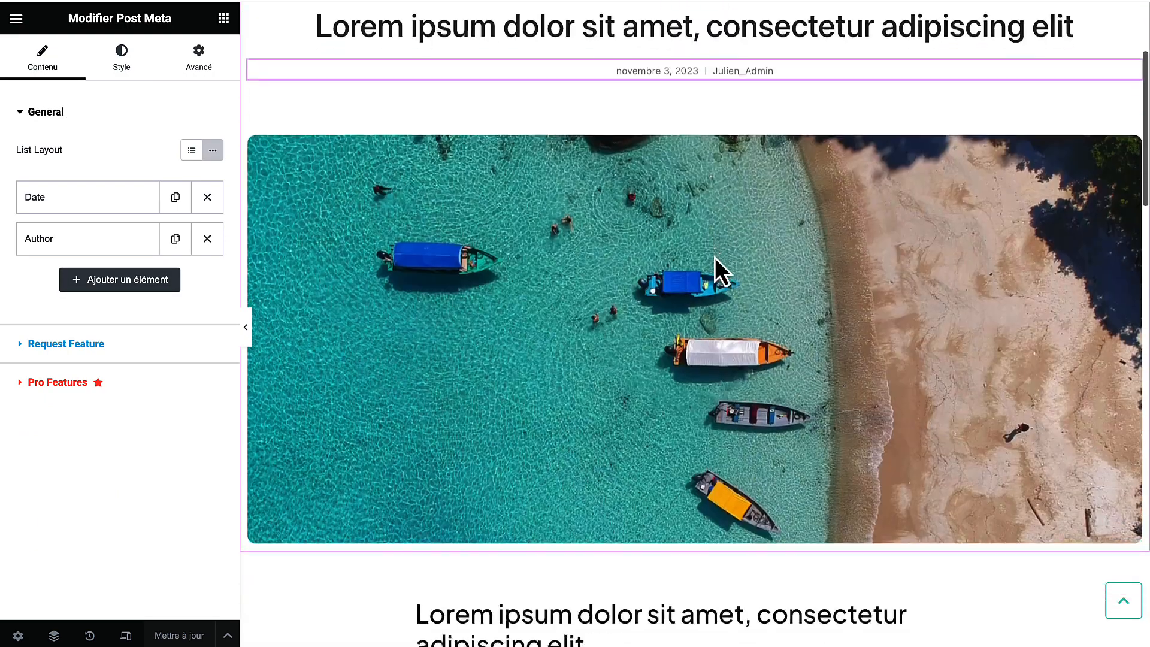
{"action": "left_click", "coordinate": [714, 257]}
{"action": "scroll", "coordinate": [714, 257], "scroll_direction": "down", "scroll_amount": 8}
{"action": "left_click", "coordinate": [722, 225]}
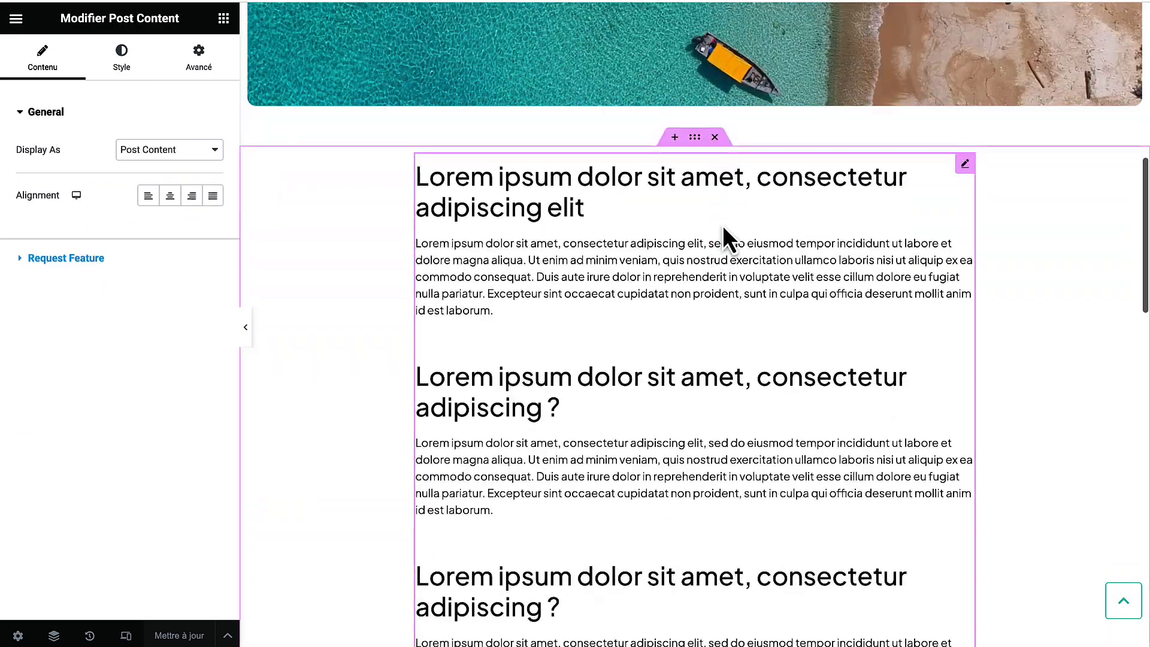
{"action": "scroll", "coordinate": [722, 226], "scroll_direction": "down", "scroll_amount": 10}
{"action": "scroll", "coordinate": [723, 226], "scroll_direction": "down", "scroll_amount": 10}
{"action": "scroll", "coordinate": [722, 227], "scroll_direction": "up", "scroll_amount": 20}
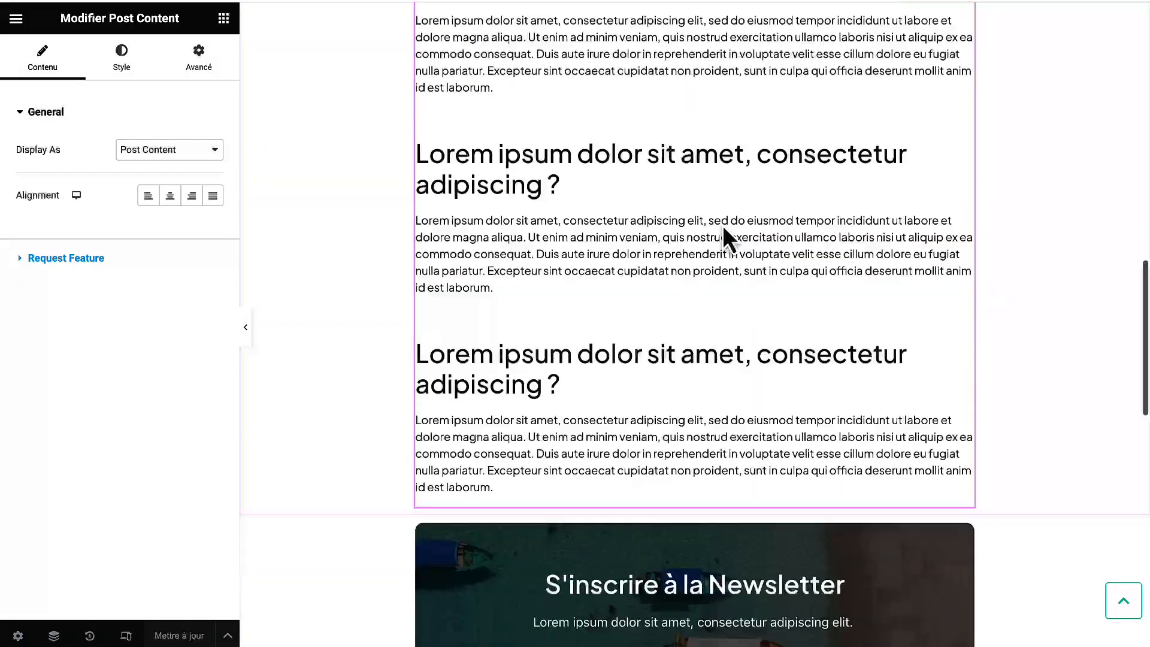
{"action": "scroll", "coordinate": [688, 329], "scroll_direction": "down", "scroll_amount": 5}
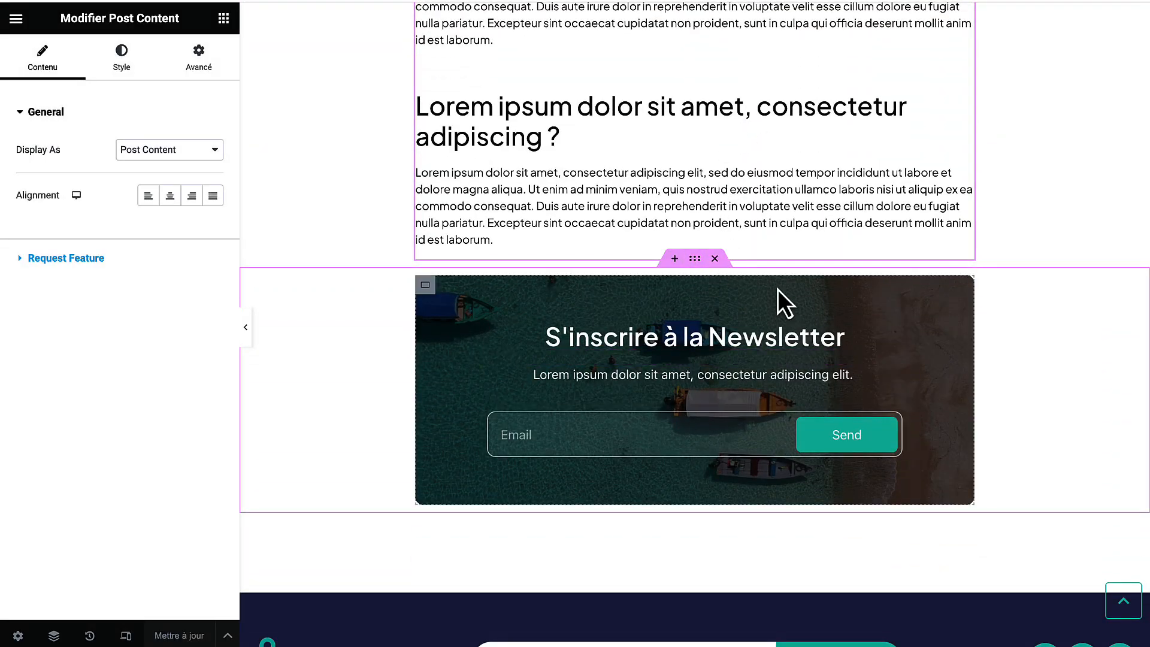
{"action": "scroll", "coordinate": [585, 372], "scroll_direction": "down", "scroll_amount": 4}
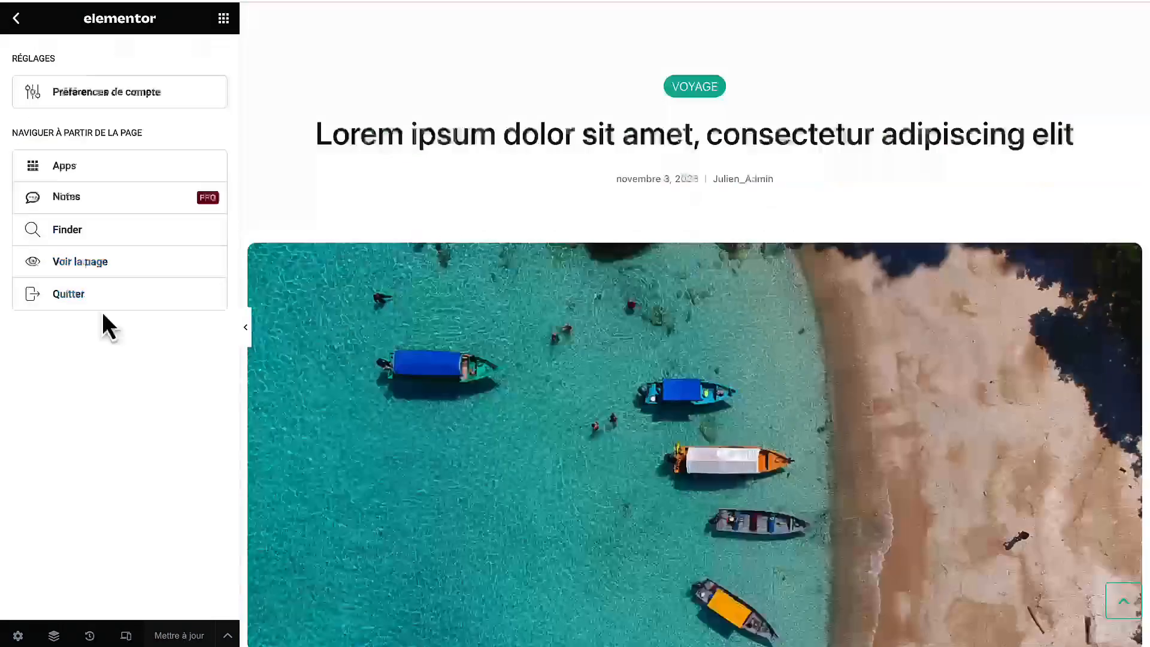
- Exit the template editor and view the published Voyage article to check how the Blog template displays it
{"action": "left_click", "coordinate": [95, 298]}
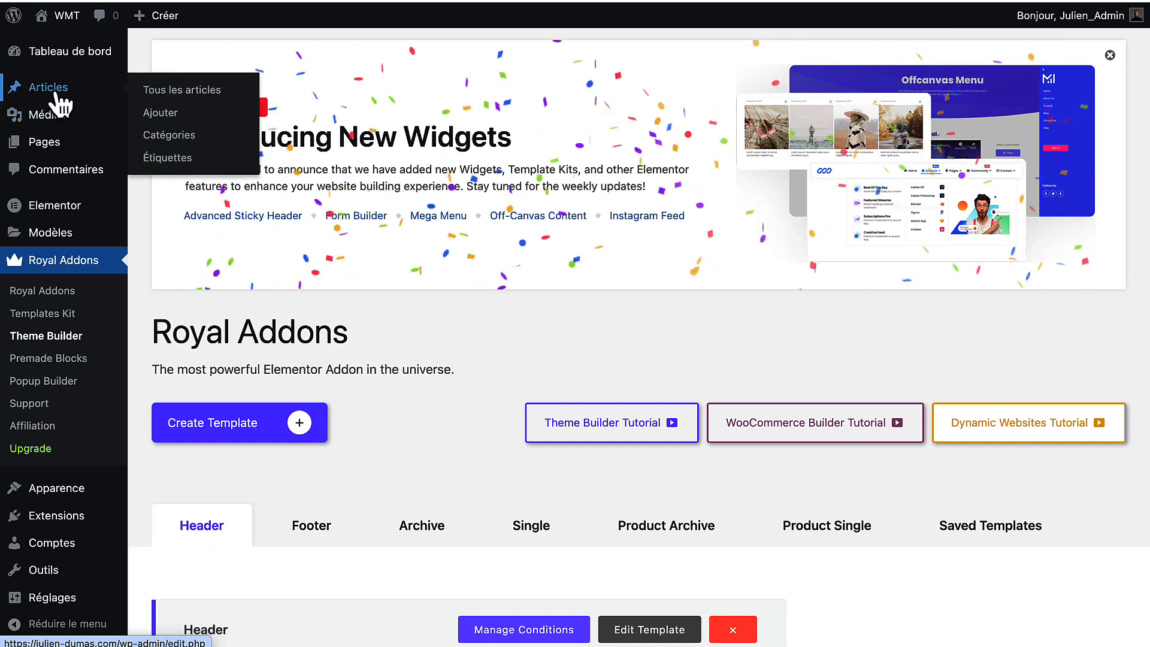
{"action": "left_click", "coordinate": [53, 88]}
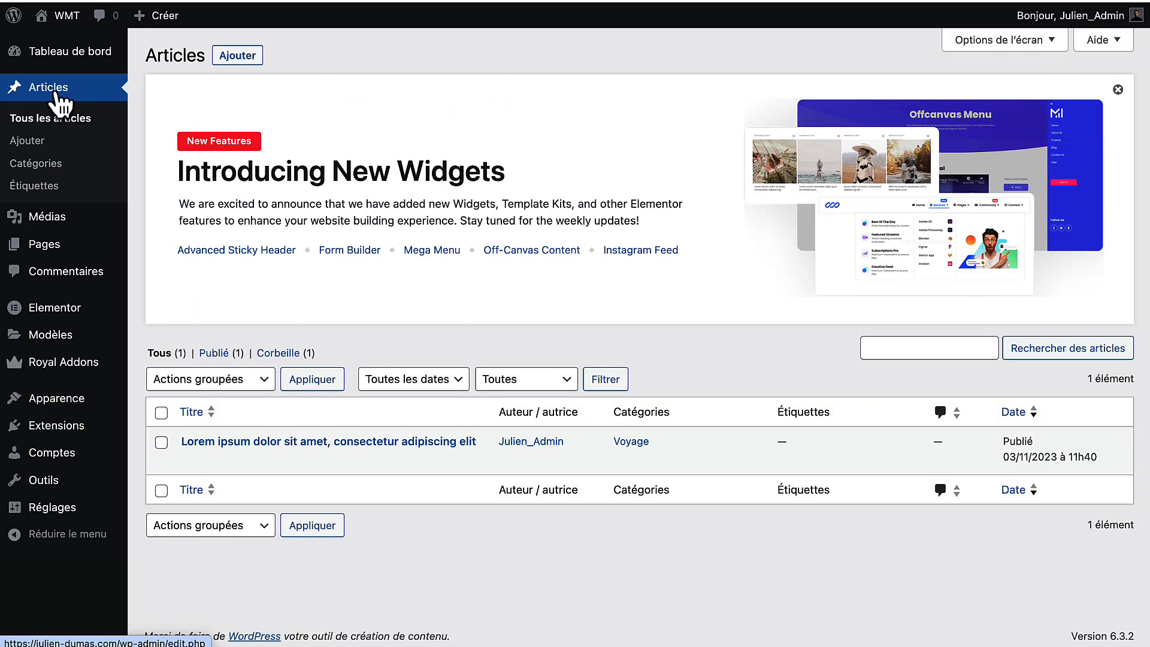
{"action": "mouse_move", "coordinate": [324, 458]}
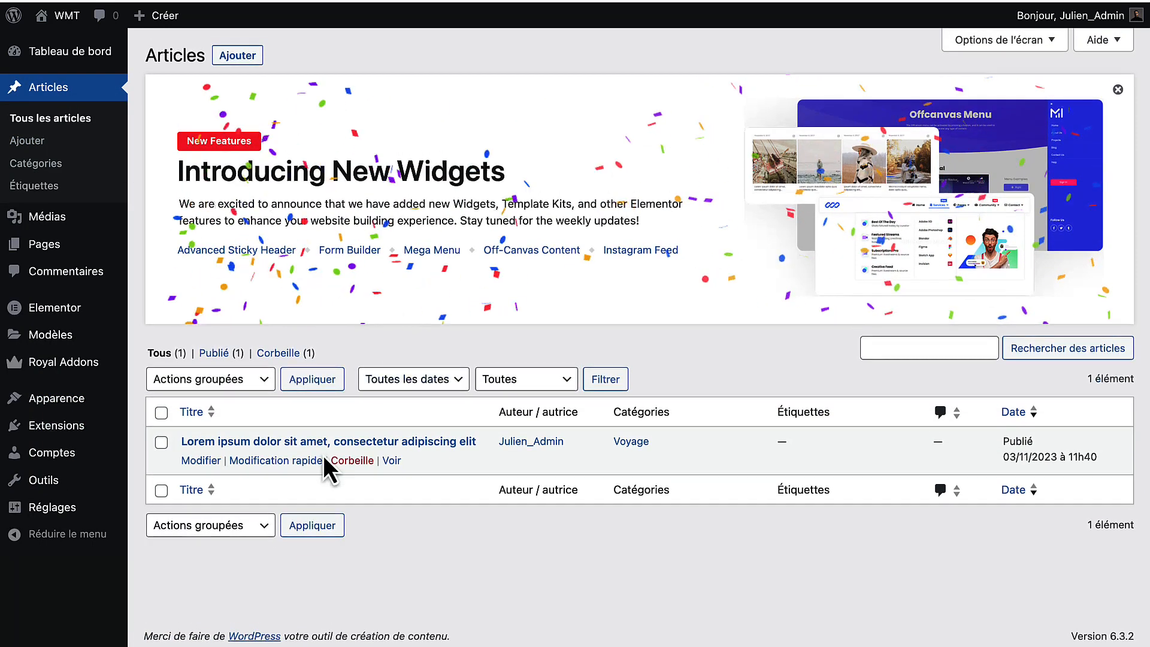
{"action": "left_click", "coordinate": [393, 462]}
{"action": "scroll", "coordinate": [479, 324], "scroll_direction": "down", "scroll_amount": 5}
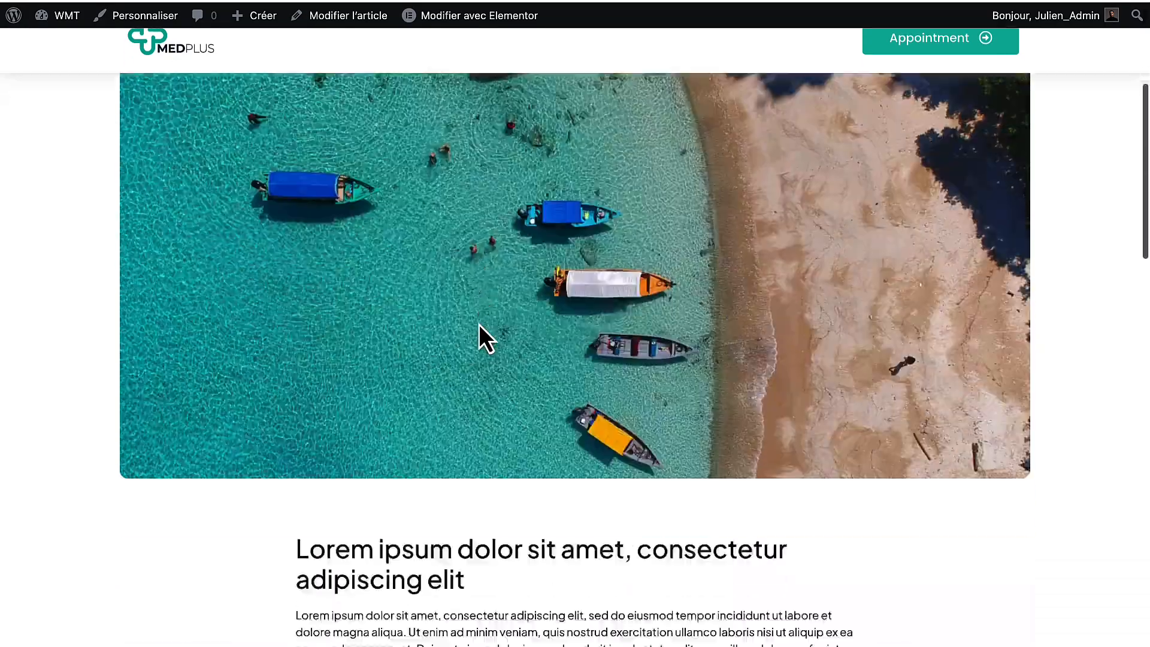
{"action": "scroll", "coordinate": [479, 325], "scroll_direction": "down", "scroll_amount": 15}
{"action": "scroll", "coordinate": [479, 324], "scroll_direction": "up", "scroll_amount": 12}
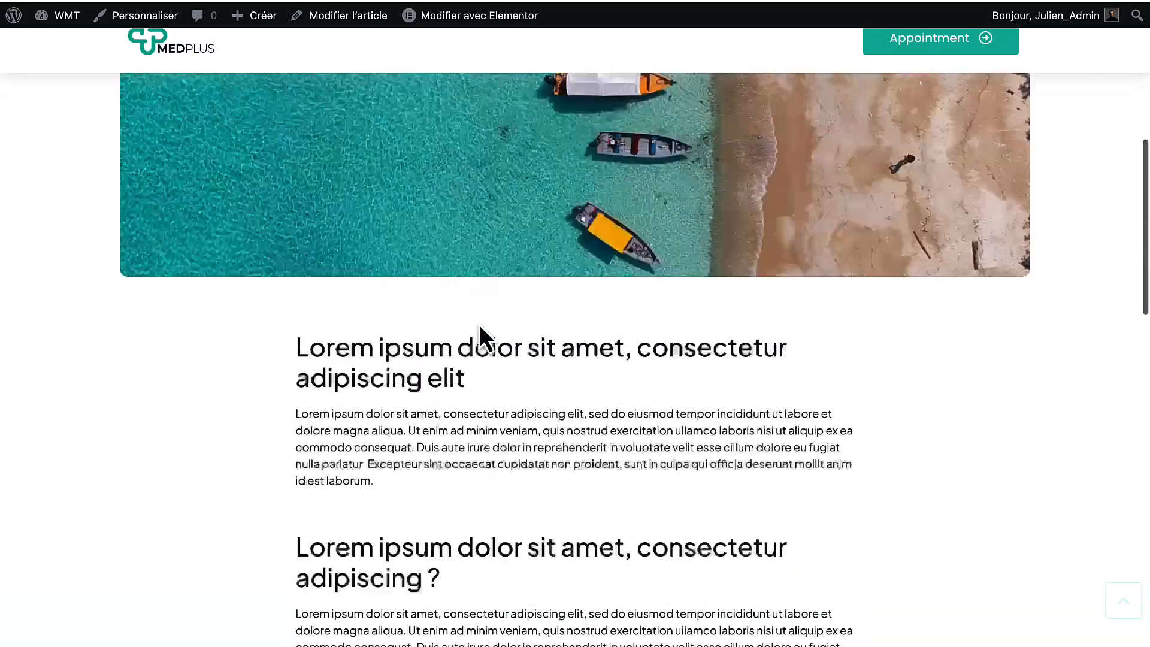
{"action": "scroll", "coordinate": [480, 325], "scroll_direction": "up", "scroll_amount": 6}
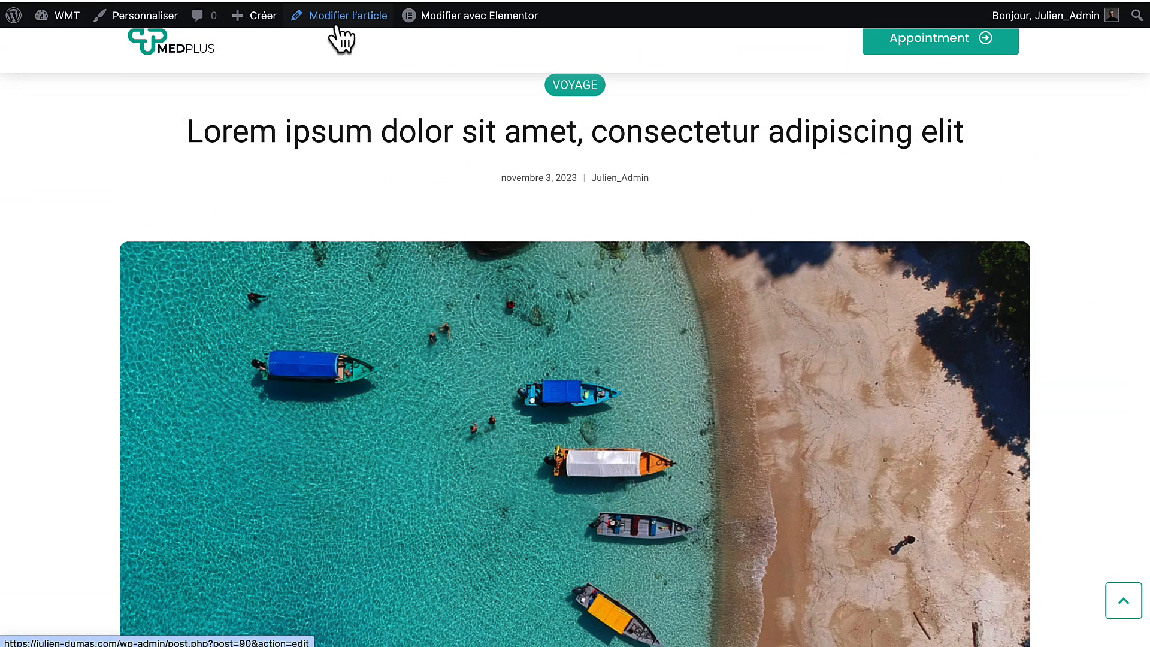
- Open the article in the WordPress editor and examine its title, text, category and featured image
{"action": "left_click", "coordinate": [336, 25]}
{"action": "scroll", "coordinate": [150, 221], "scroll_direction": "down", "scroll_amount": 4}
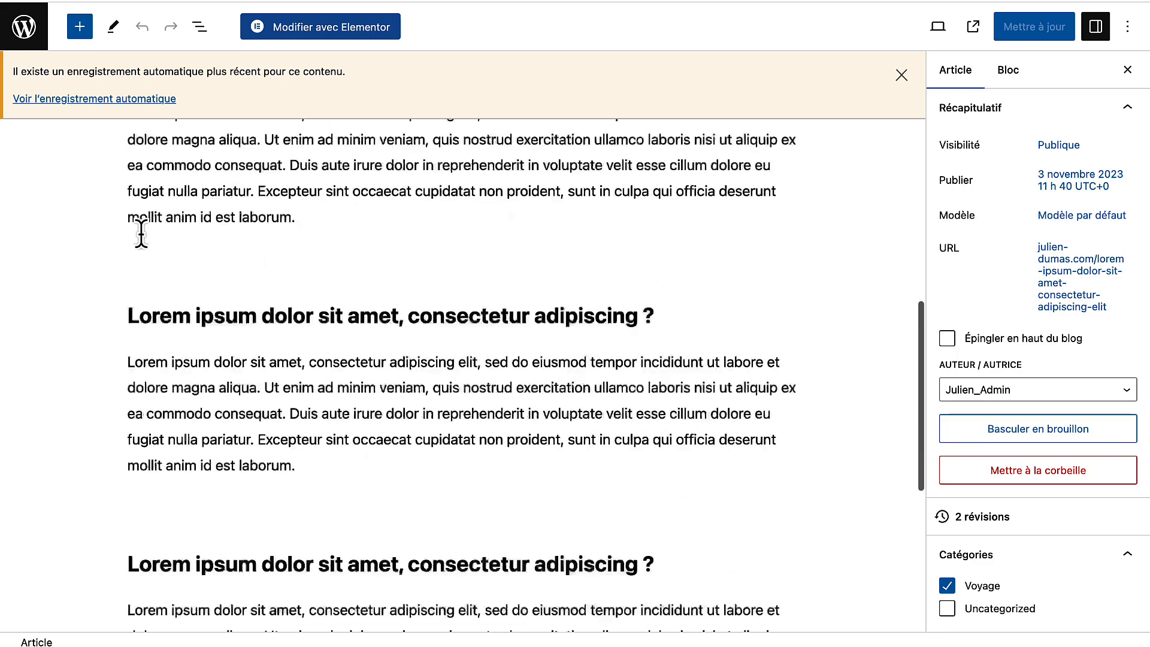
{"action": "scroll", "coordinate": [141, 233], "scroll_direction": "down", "scroll_amount": 6}
{"action": "scroll", "coordinate": [141, 234], "scroll_direction": "up", "scroll_amount": 10}
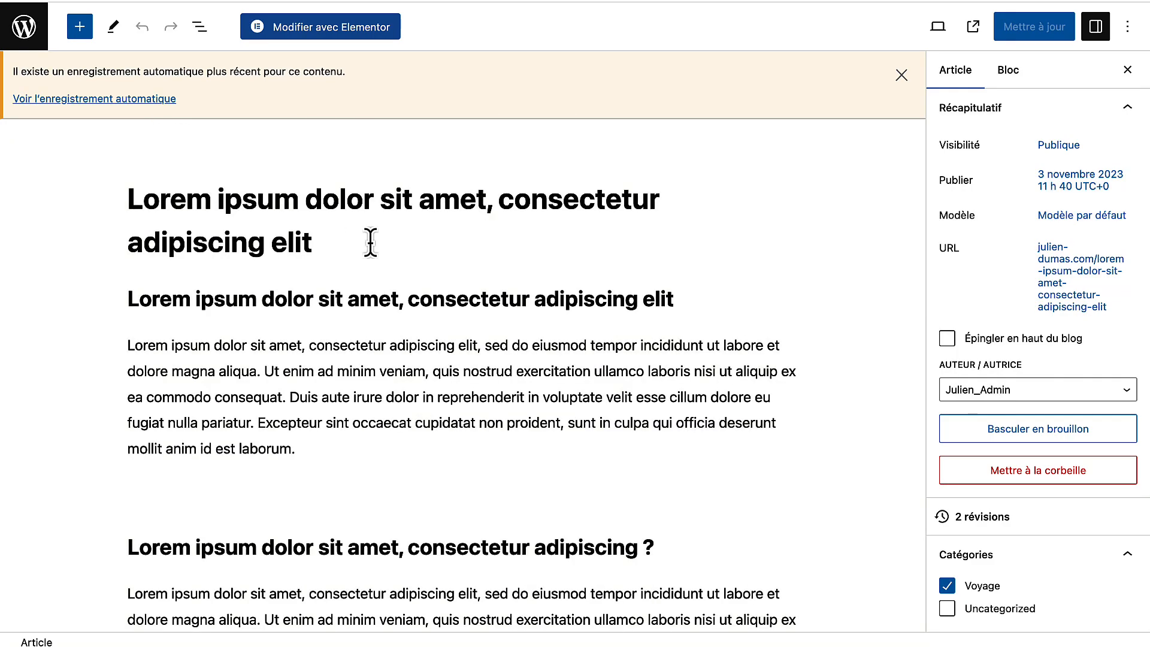
{"action": "scroll", "coordinate": [868, 411], "scroll_direction": "down", "scroll_amount": 5}
{"action": "scroll", "coordinate": [952, 596], "scroll_direction": "down", "scroll_amount": 4}
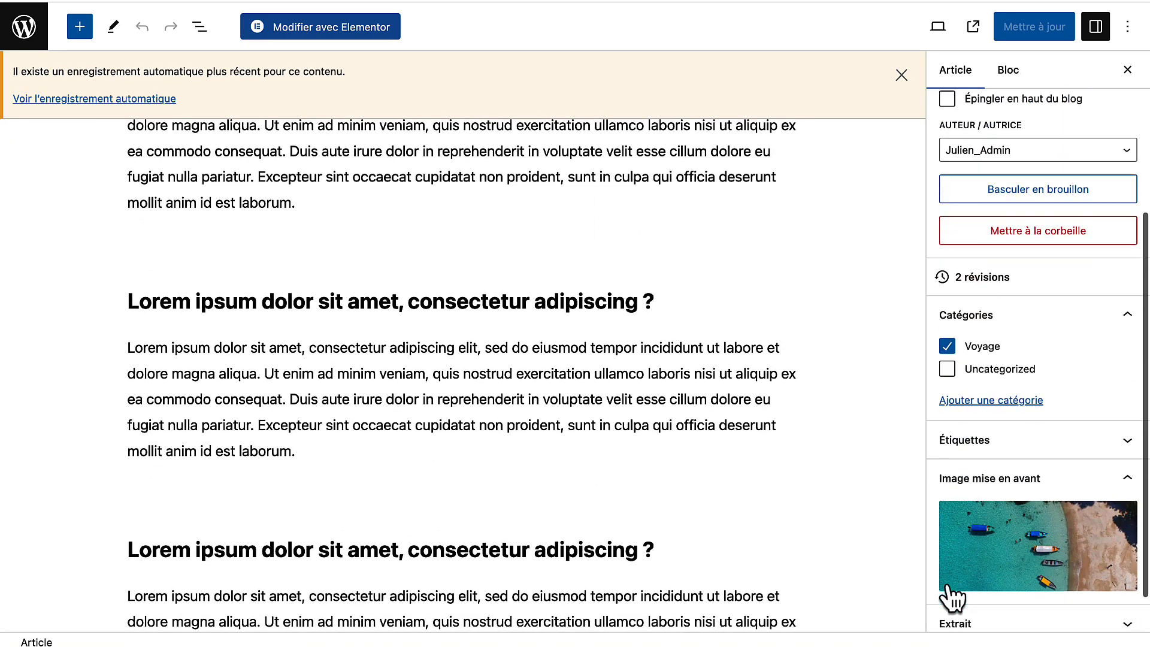
{"action": "scroll", "coordinate": [953, 596], "scroll_direction": "down", "scroll_amount": 1}
{"action": "mouse_move", "coordinate": [1011, 535]}
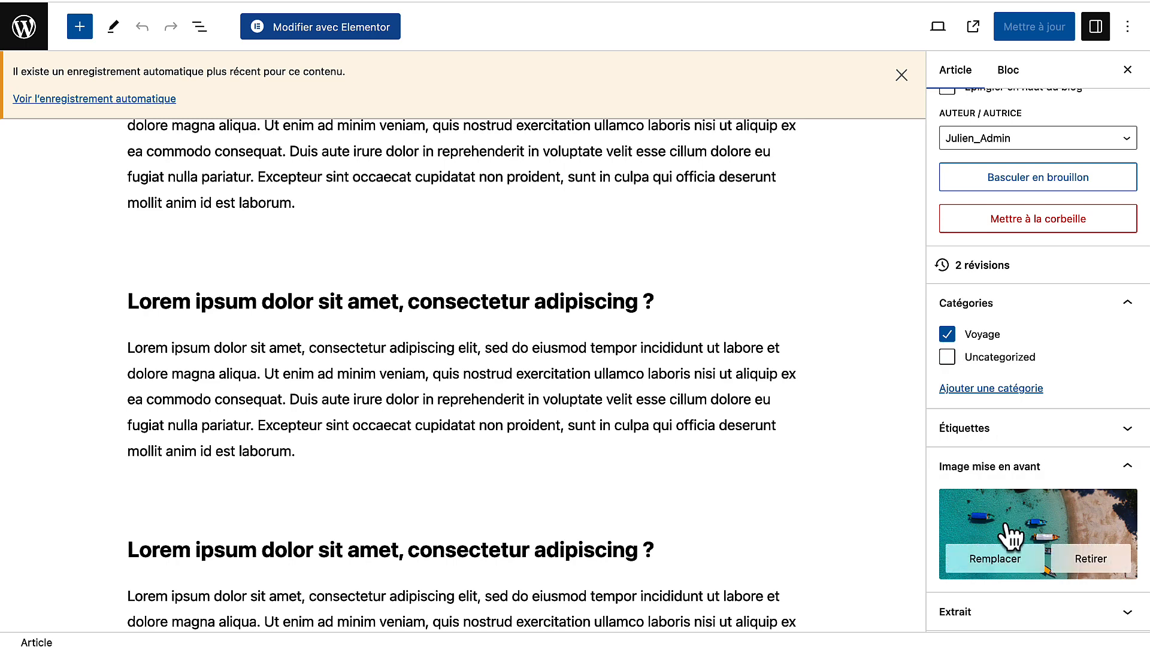
{"action": "scroll", "coordinate": [821, 407], "scroll_direction": "up", "scroll_amount": 5}
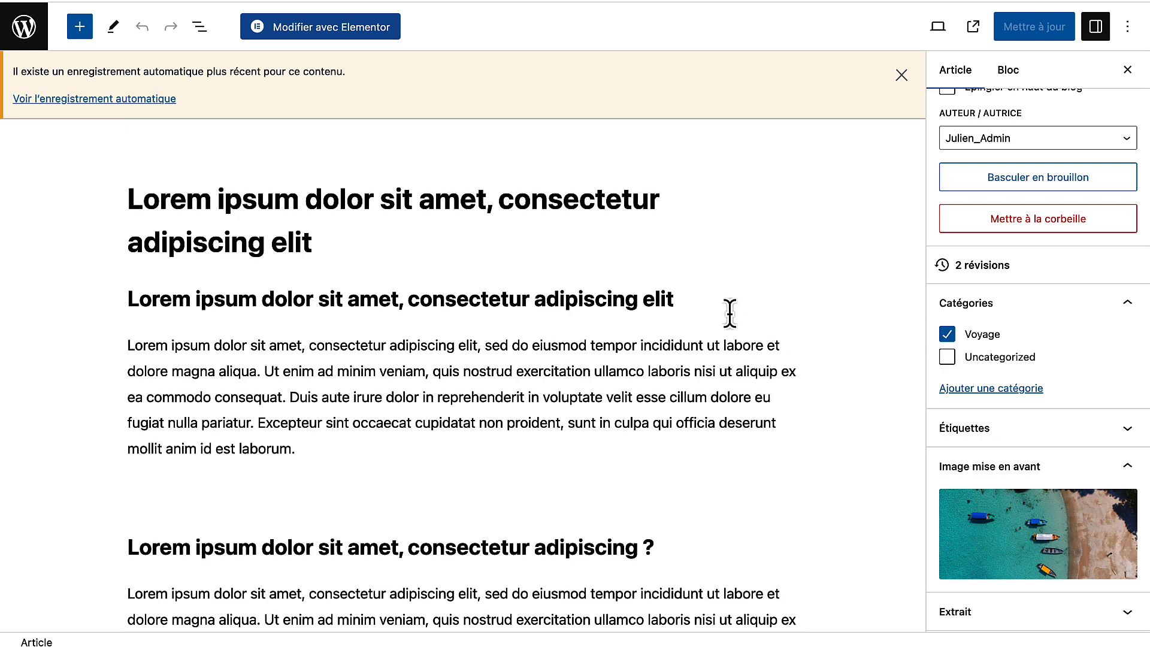
{"action": "left_click_drag", "start_coordinate": [680, 183], "coordinate": [146, 184]}
{"action": "left_click", "coordinate": [111, 196]}
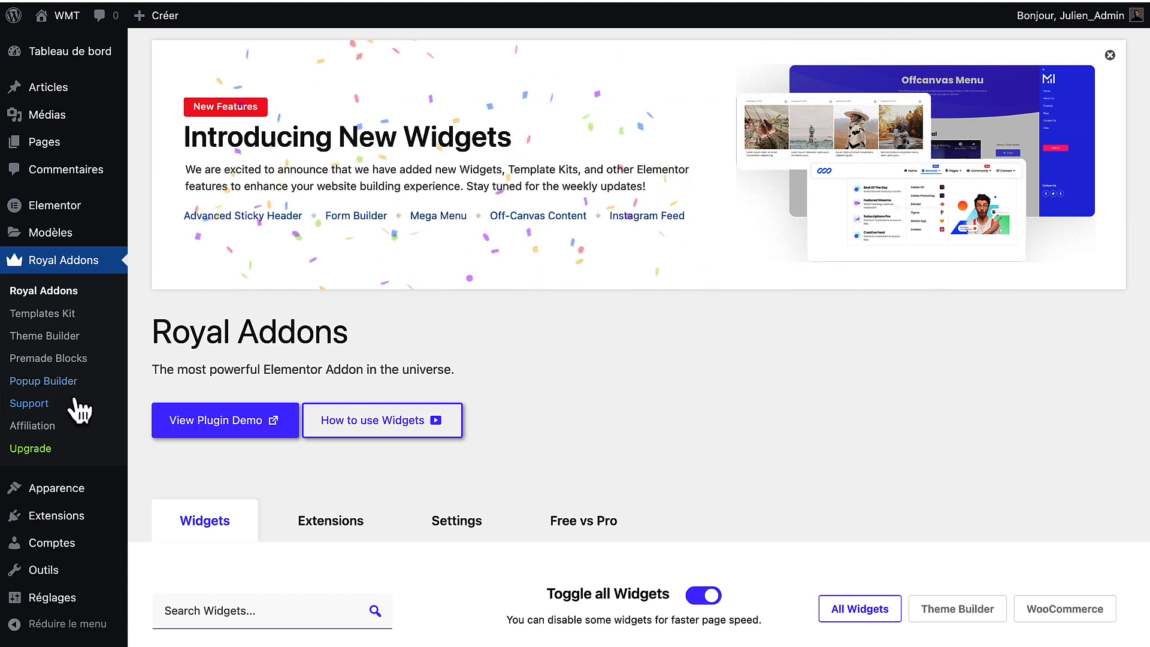
- Open the Royal Addons Popup Builder in the WordPress dashboard
{"action": "left_click", "coordinate": [55, 384]}
{"action": "scroll", "coordinate": [316, 384], "scroll_direction": "down", "scroll_amount": 1}
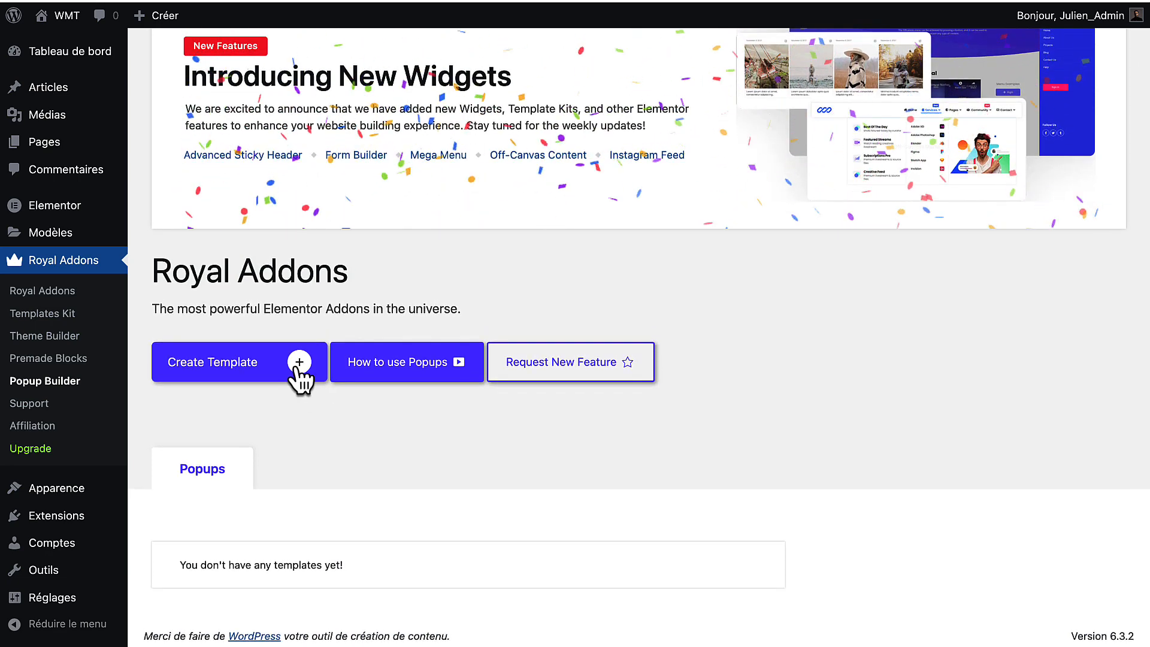
- Create a popup template titled Popup and save its display condition as Entire Site
{"action": "left_click", "coordinate": [296, 367]}
{"action": "left_click", "coordinate": [602, 355]}
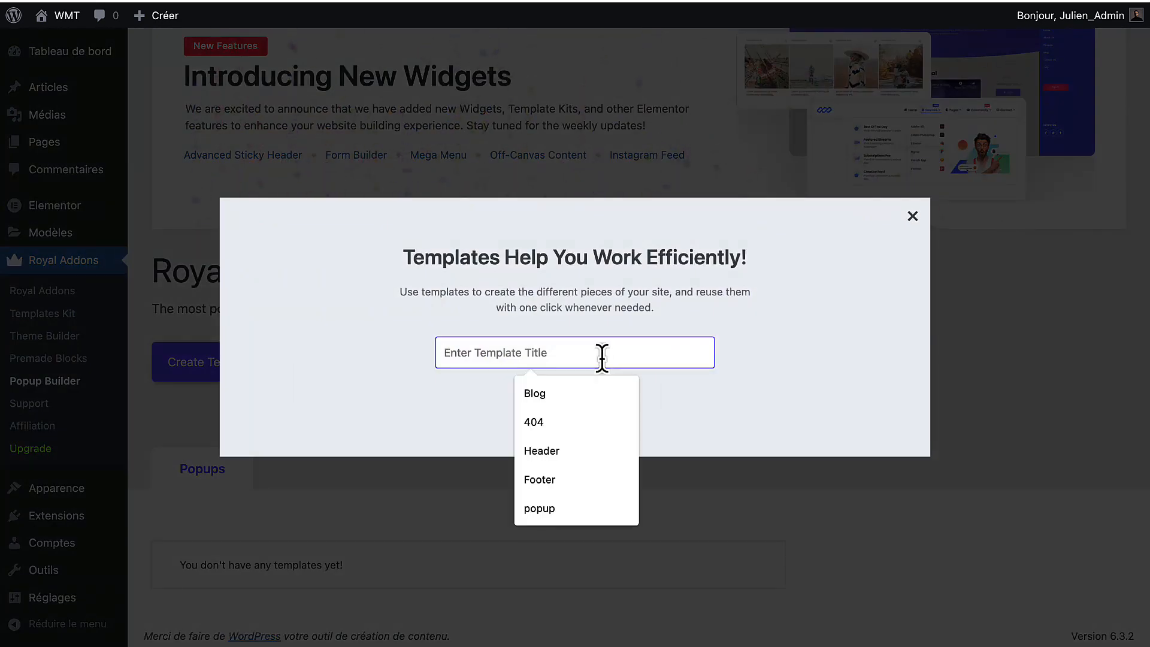
{"action": "type", "text": "Popup"}
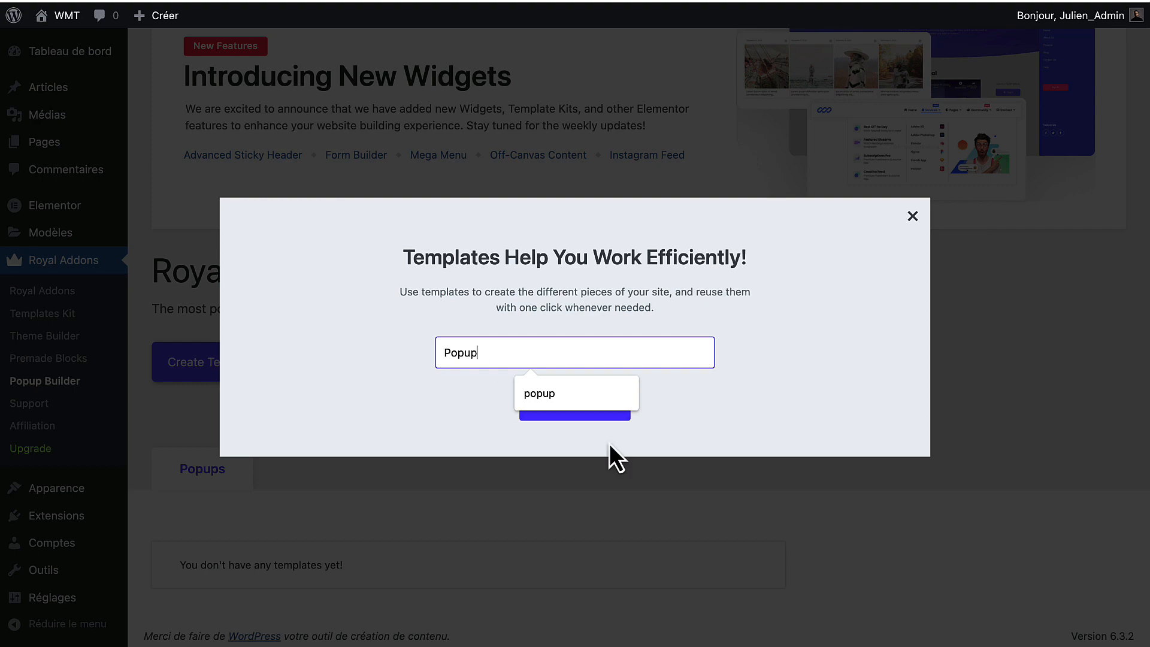
{"action": "left_click", "coordinate": [597, 420]}
{"action": "left_click", "coordinate": [597, 419]}
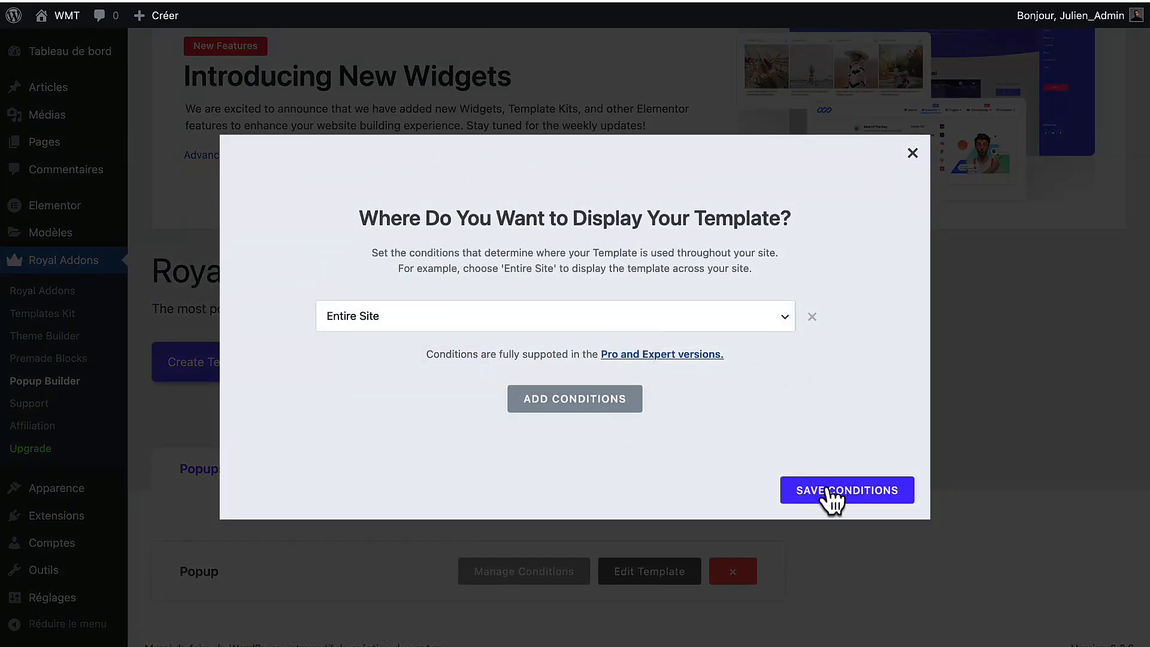
{"action": "left_click", "coordinate": [828, 490]}
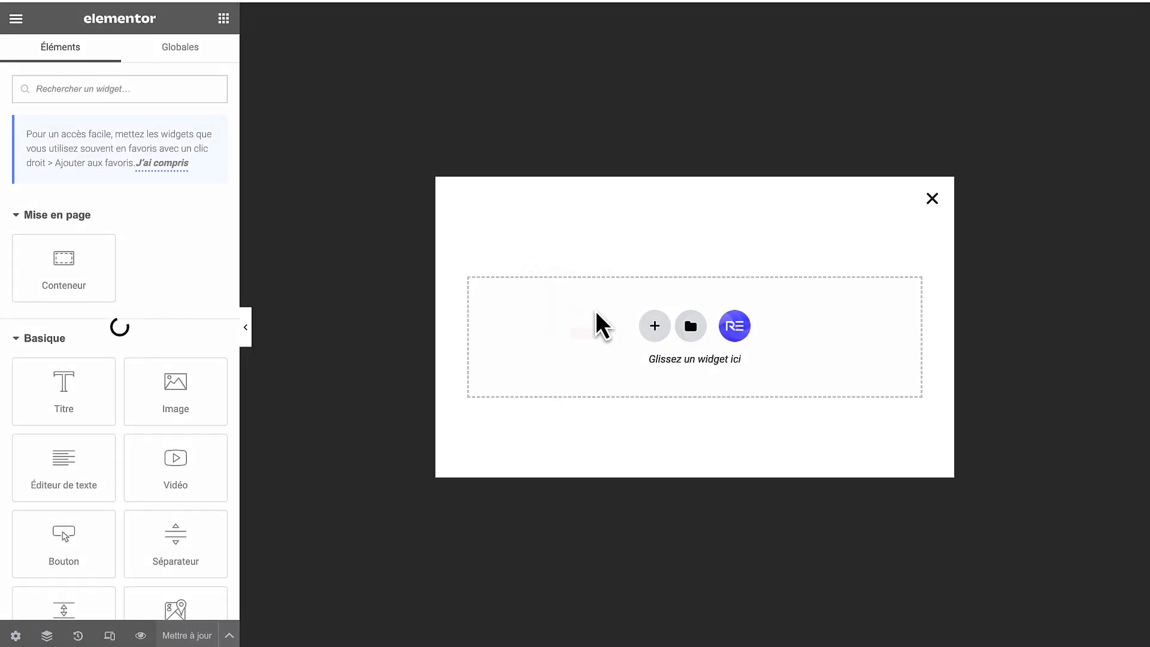
- Browse the Royal Addons popup library and insert the free Discount v1 Mother's Day template into the popup
{"action": "left_click", "coordinate": [736, 329]}
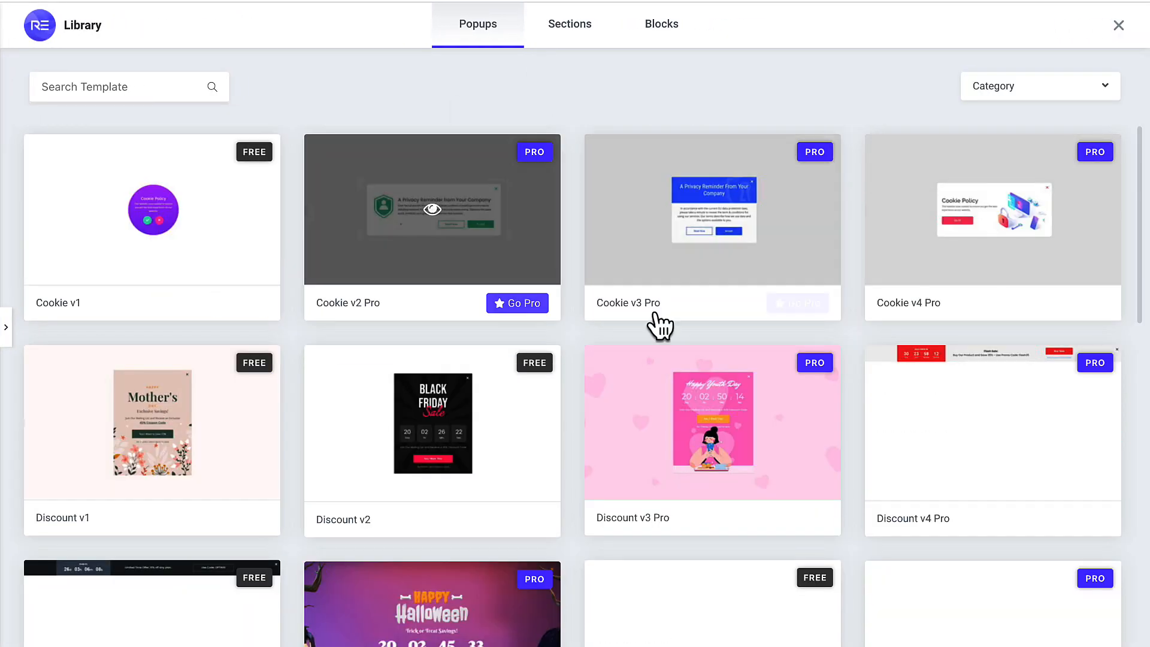
{"action": "scroll", "coordinate": [659, 326], "scroll_direction": "down", "scroll_amount": 3}
{"action": "scroll", "coordinate": [462, 281], "scroll_direction": "up", "scroll_amount": 1}
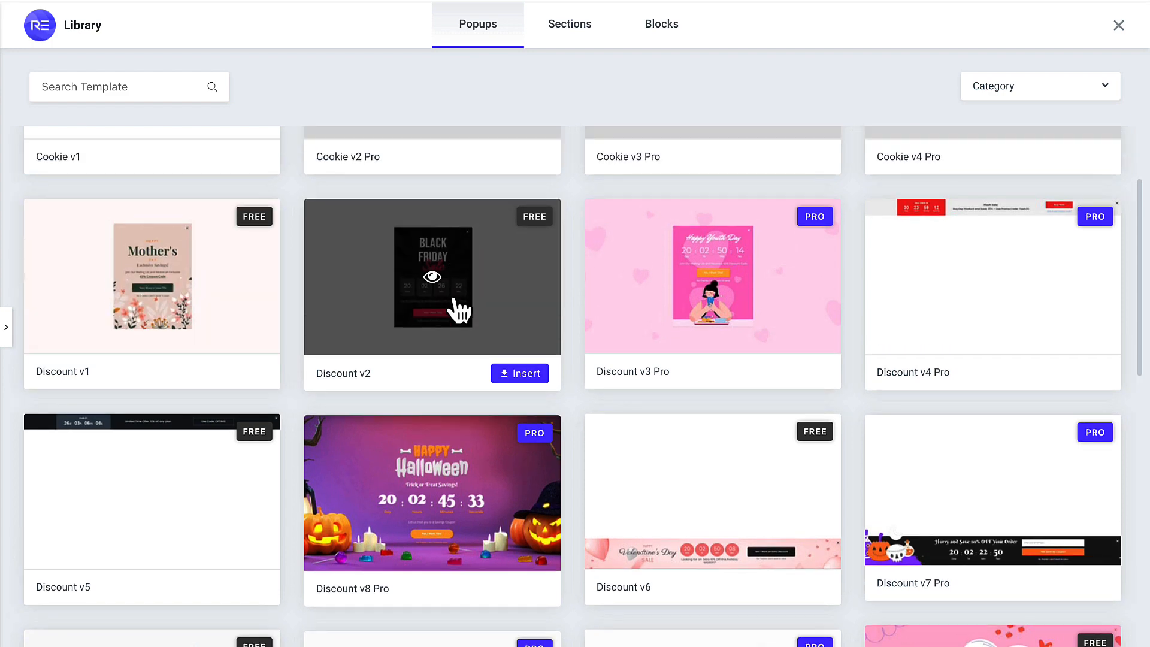
{"action": "scroll", "coordinate": [455, 296], "scroll_direction": "up", "scroll_amount": 2}
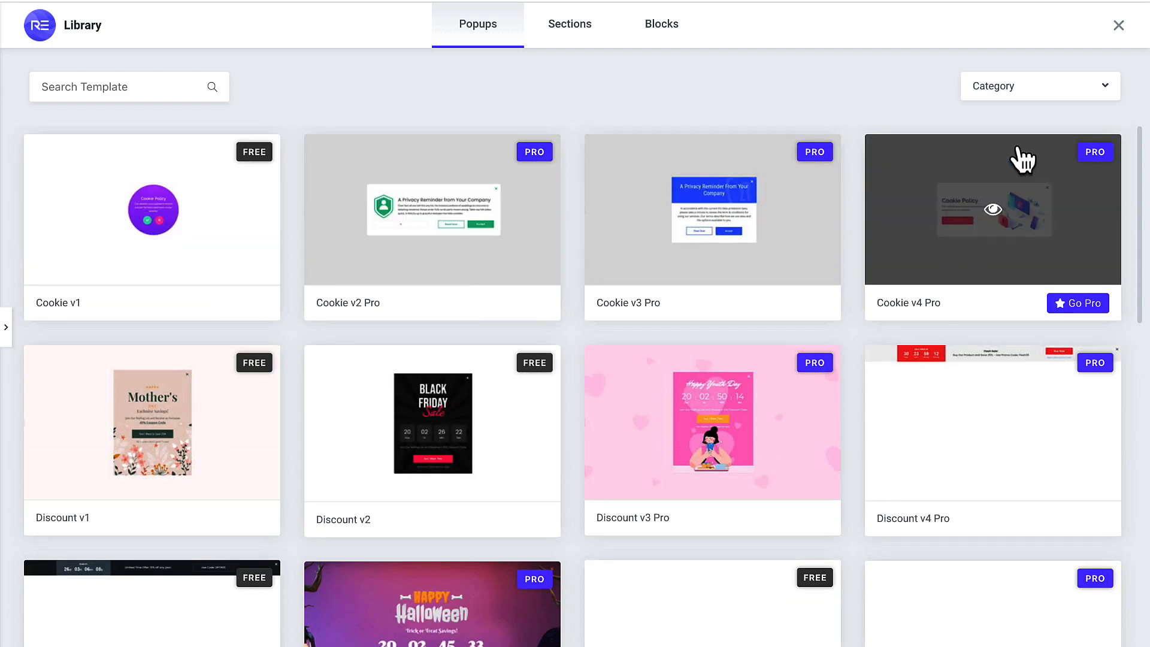
{"action": "scroll", "coordinate": [159, 383], "scroll_direction": "down", "scroll_amount": 5}
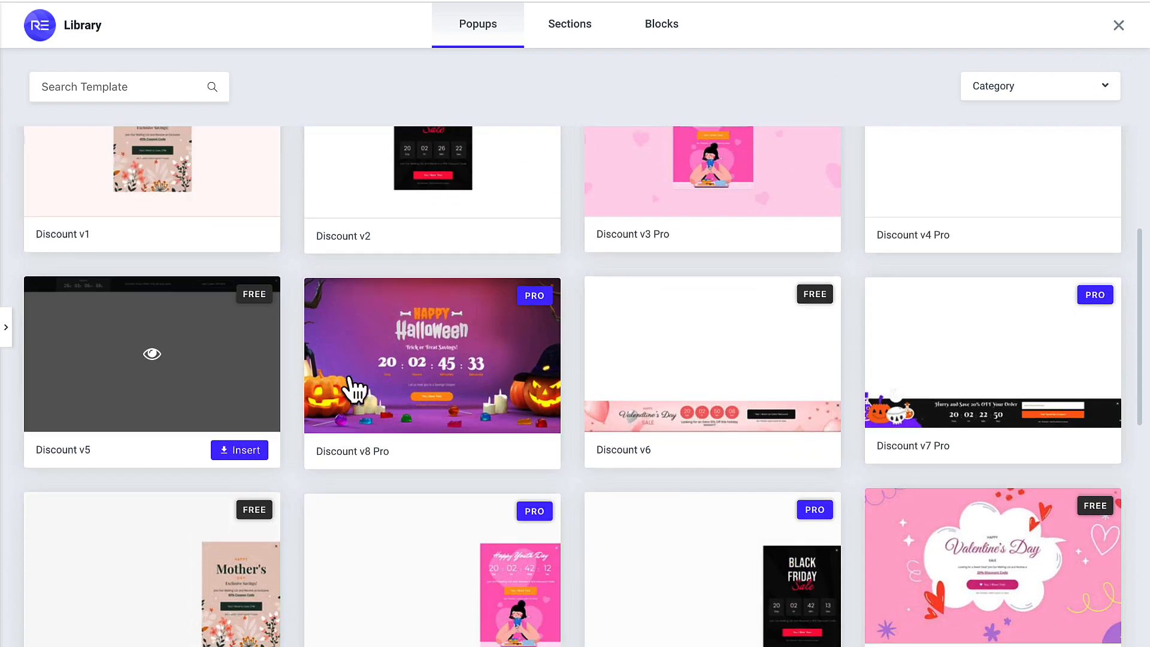
{"action": "scroll", "coordinate": [719, 385], "scroll_direction": "down", "scroll_amount": 2}
{"action": "scroll", "coordinate": [329, 389], "scroll_direction": "up", "scroll_amount": 7}
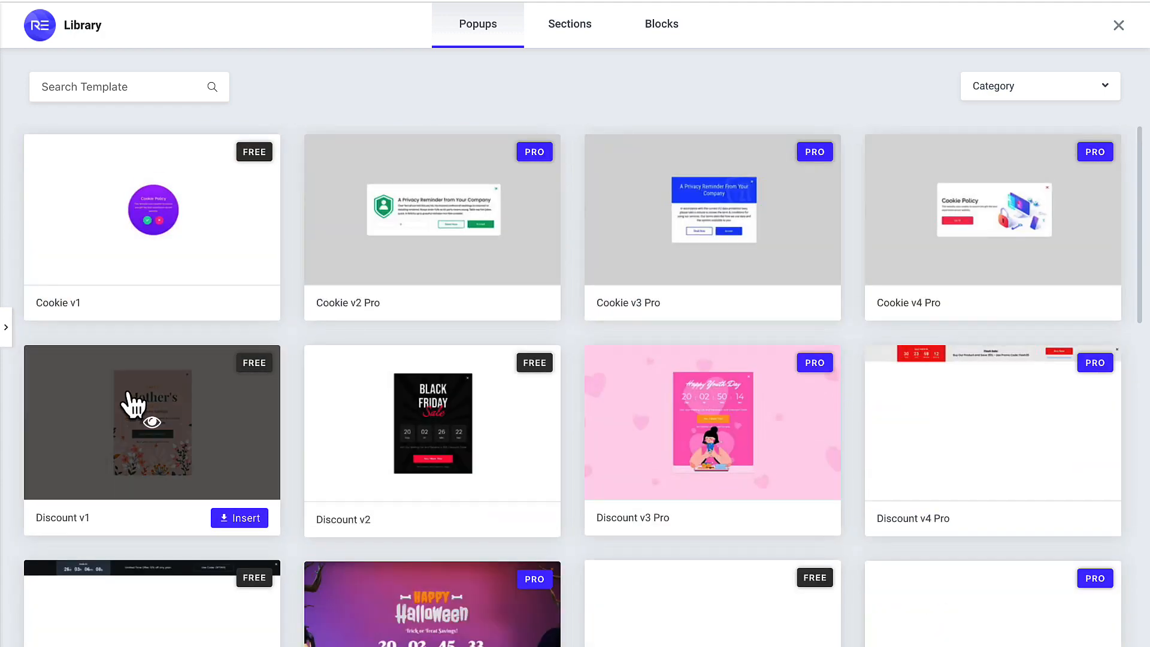
{"action": "left_click", "coordinate": [135, 400]}
{"action": "left_click", "coordinate": [1023, 30]}
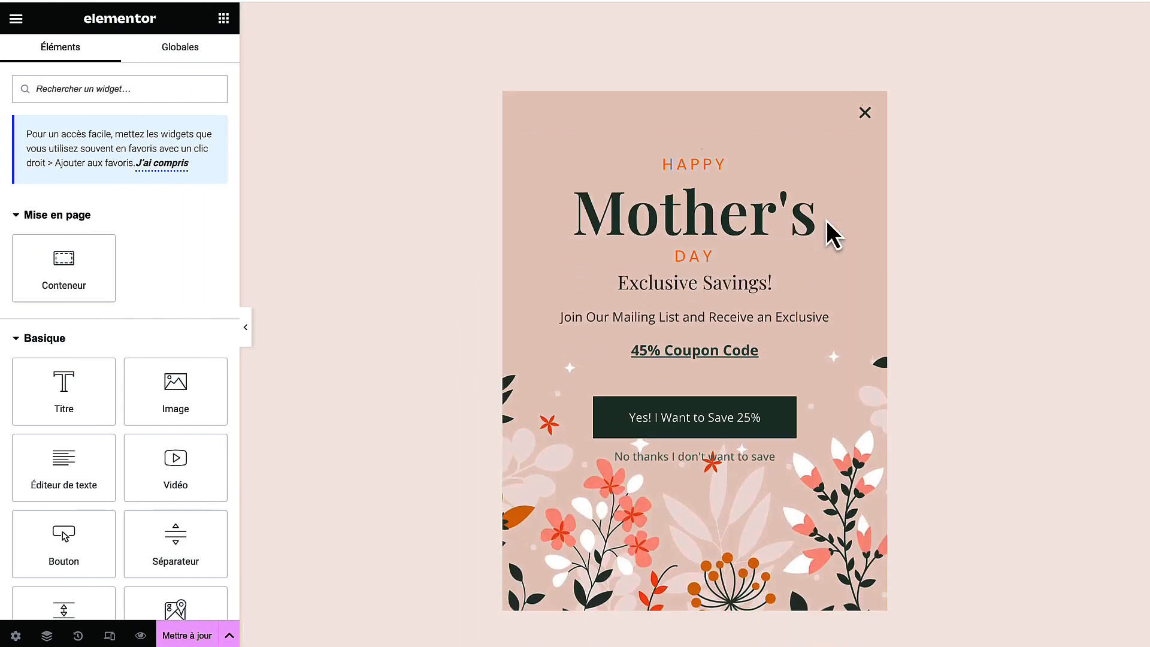
- Update the Mother's Day popup template, then view it on the live site page and dismiss it
{"action": "left_click", "coordinate": [191, 635]}
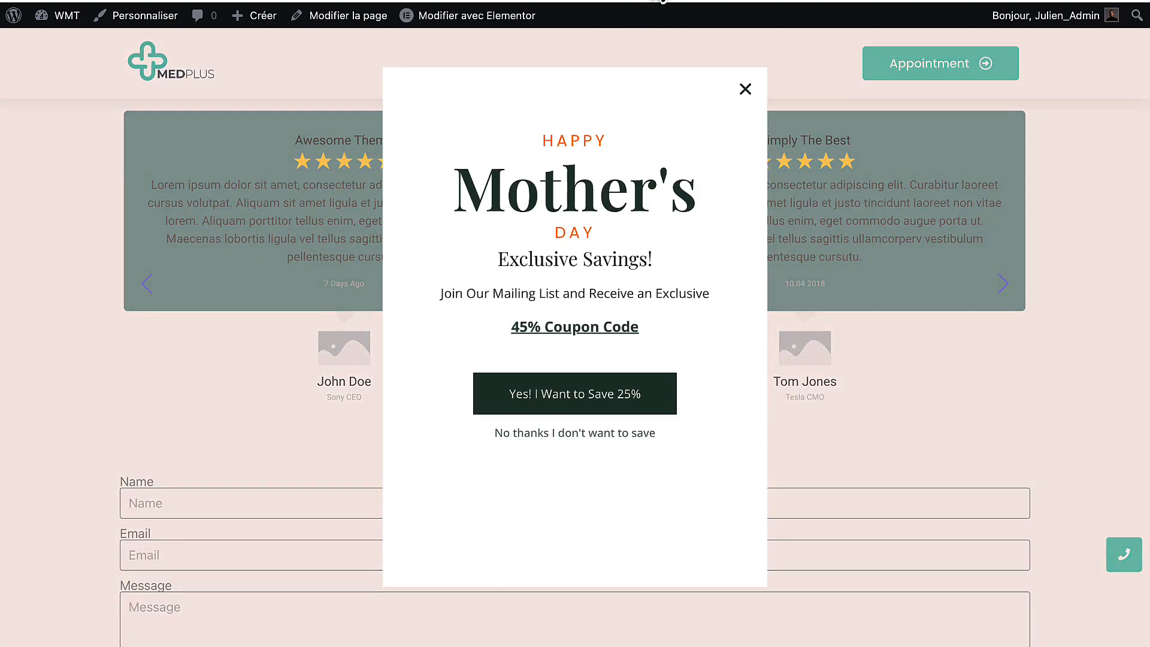
{"action": "left_click", "coordinate": [745, 89]}
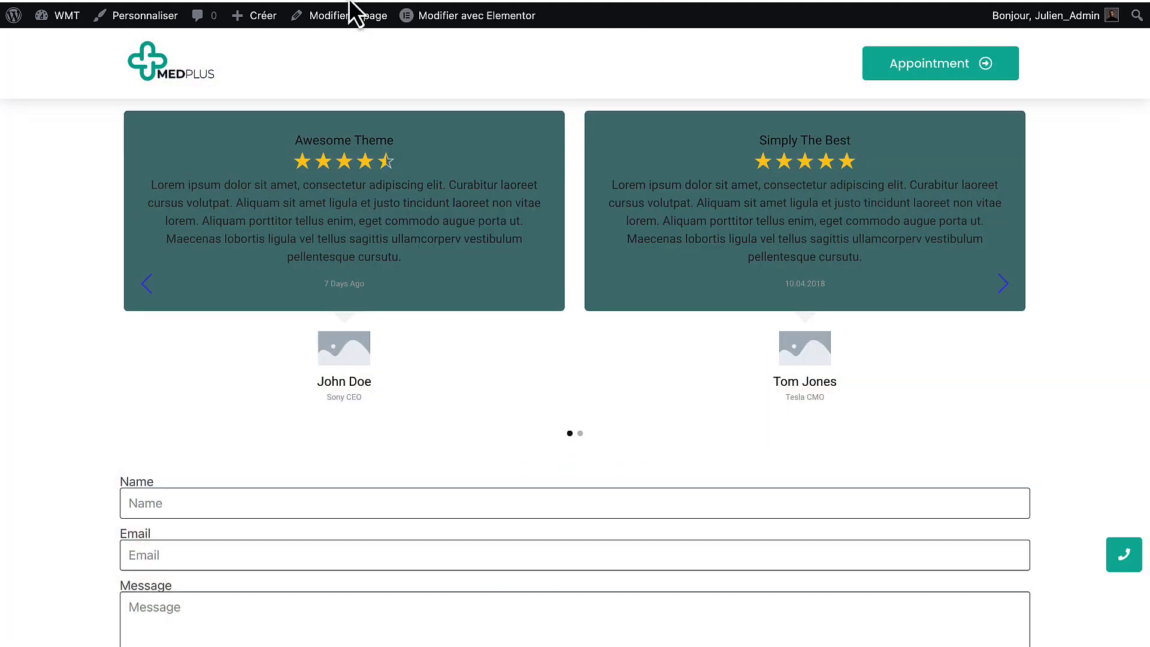